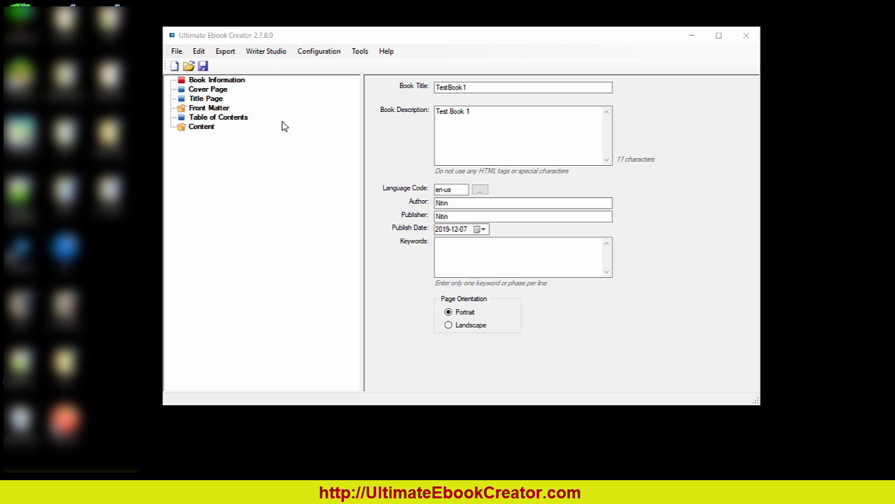
Step: Open the PDF pages to JPG images converter and load "Culture Shock an international student reality (2a).pdf" as the input document
{"action": "left_click_drag", "start_coordinate": [361, 150], "coordinate": [311, 174]}
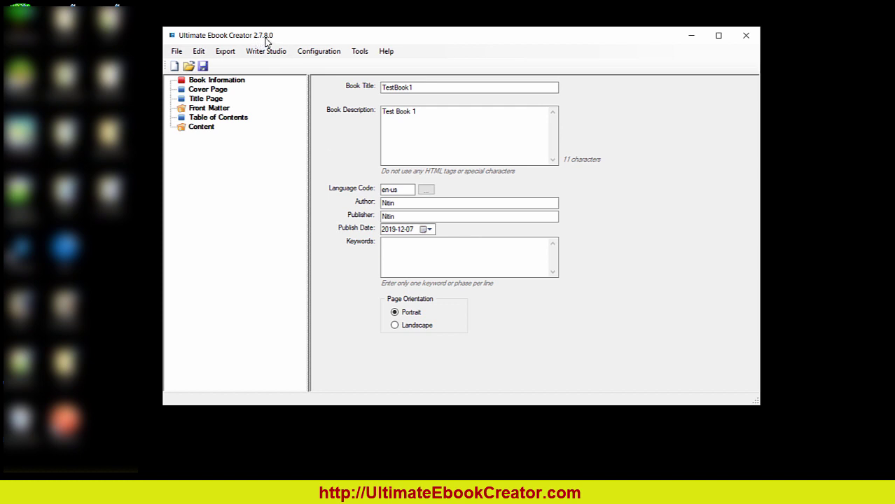
{"action": "left_click_drag", "start_coordinate": [349, 36], "coordinate": [362, 41]}
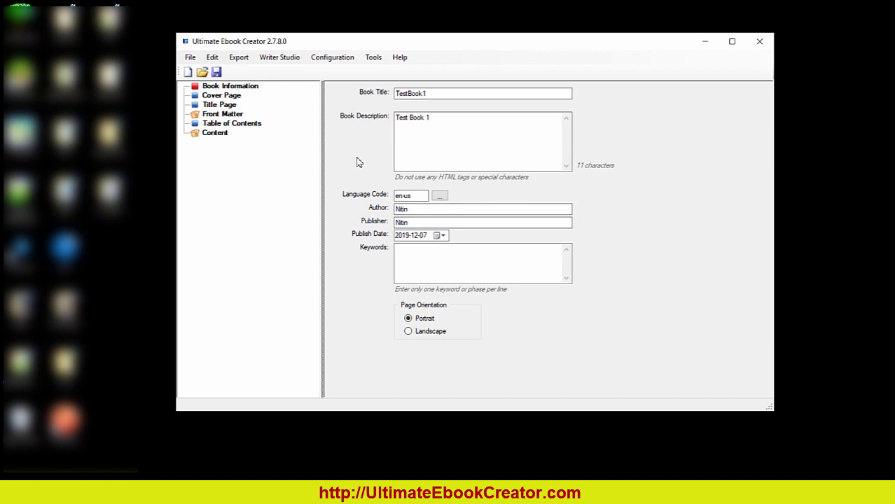
{"action": "left_click", "coordinate": [375, 59]}
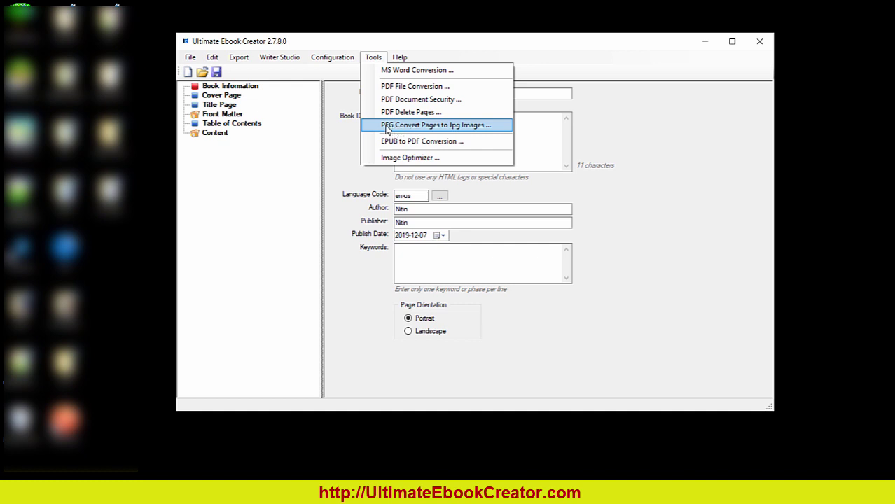
{"action": "left_click", "coordinate": [463, 131]}
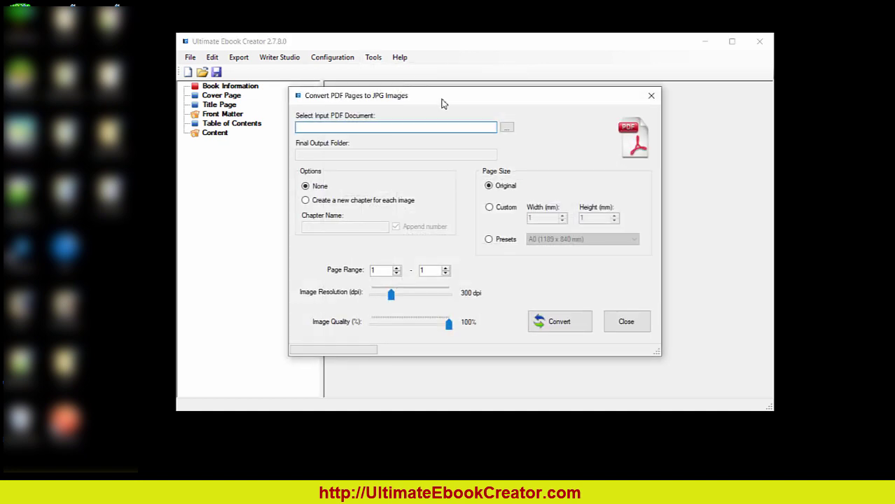
{"action": "left_click_drag", "start_coordinate": [443, 99], "coordinate": [517, 78]}
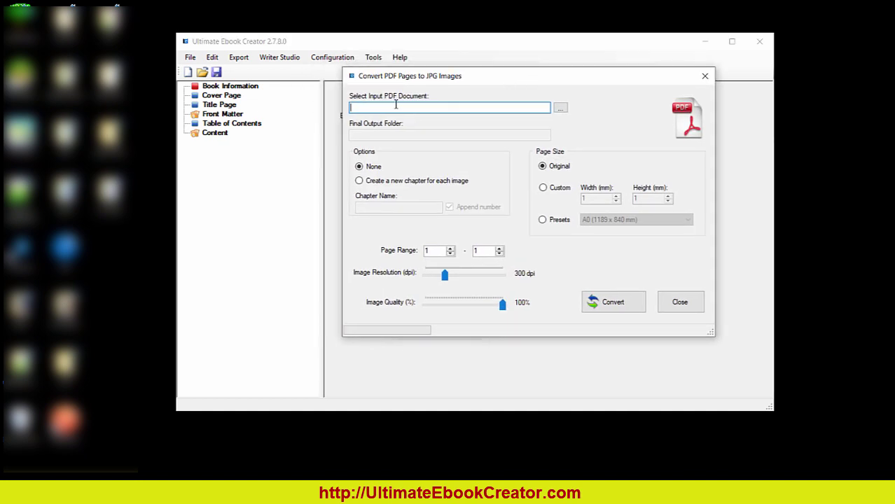
{"action": "left_click", "coordinate": [559, 108]}
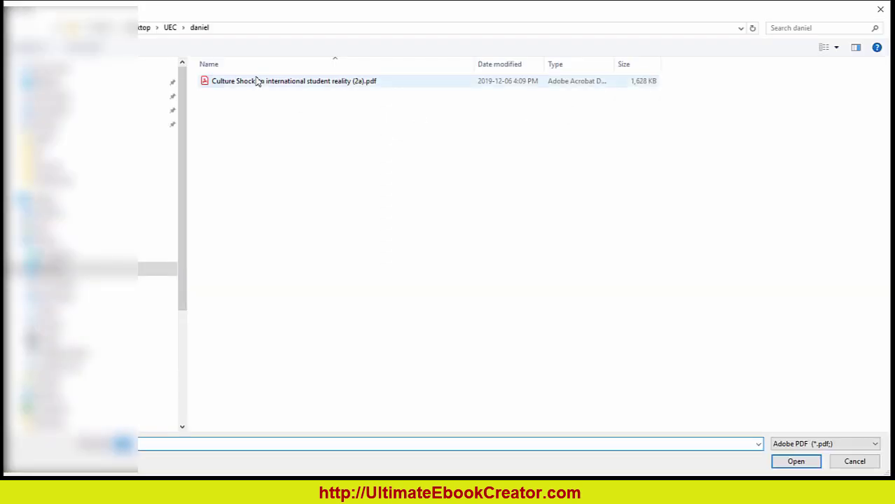
{"action": "left_click", "coordinate": [256, 81]}
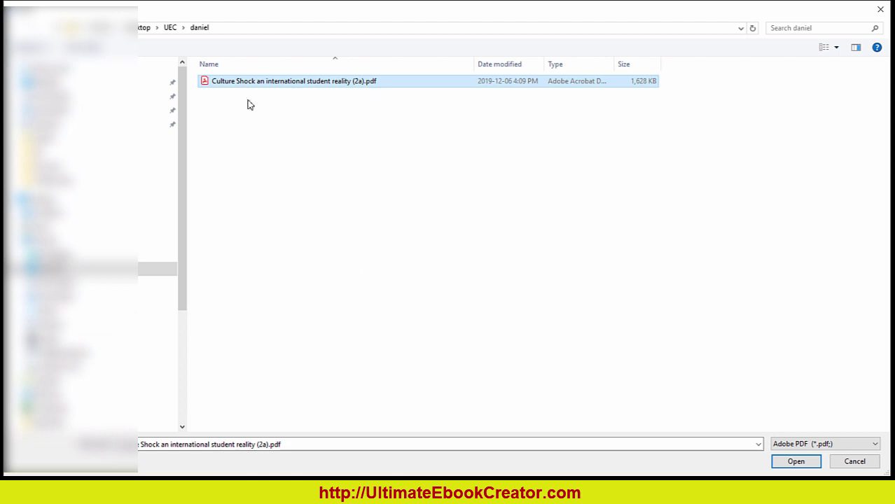
{"action": "left_click", "coordinate": [798, 461]}
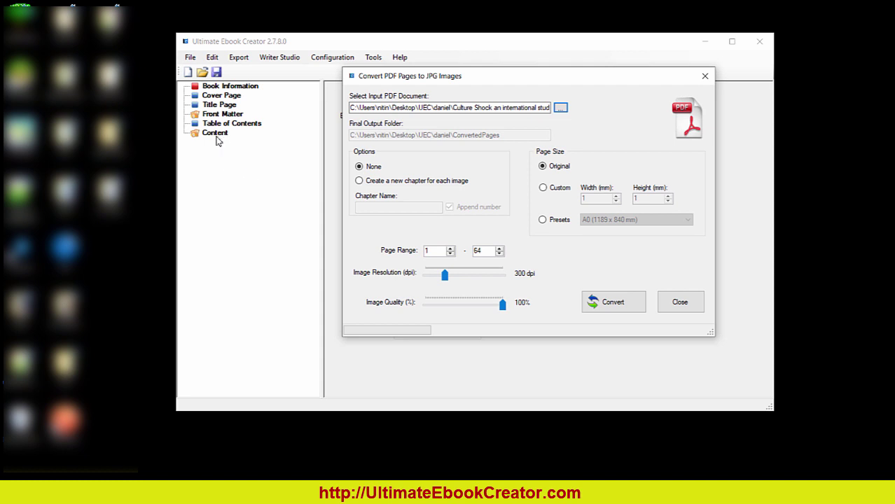
Step: Convert the PDF pages at 92 dpi, creating a new chapter for each image with the chapter name "Slide" and appended numbers
{"action": "left_click", "coordinate": [360, 180]}
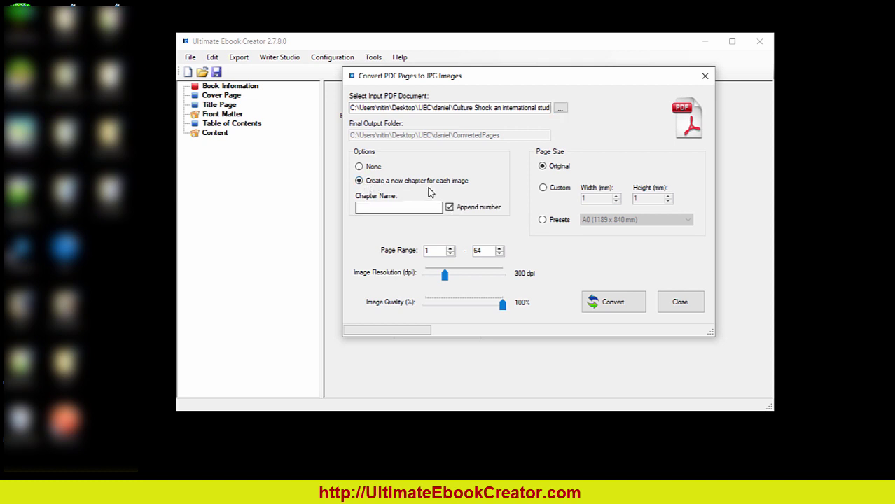
{"action": "left_click", "coordinate": [398, 207]}
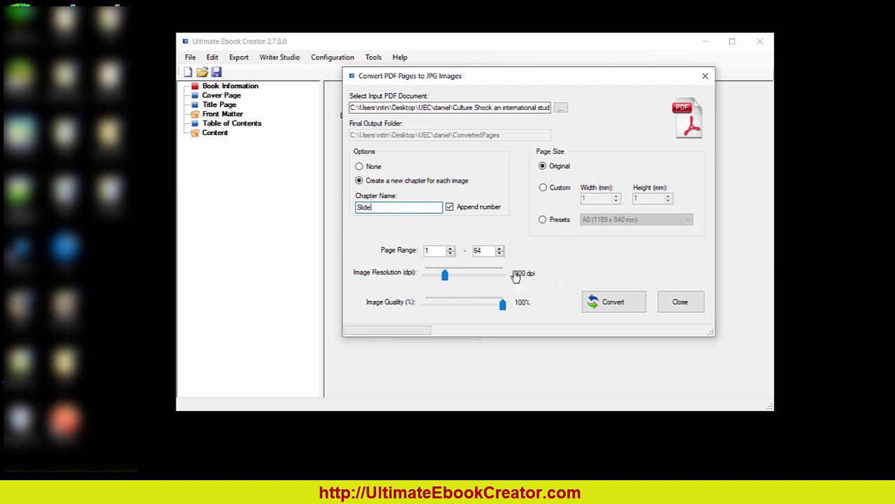
{"action": "left_click_drag", "start_coordinate": [446, 280], "coordinate": [432, 279]}
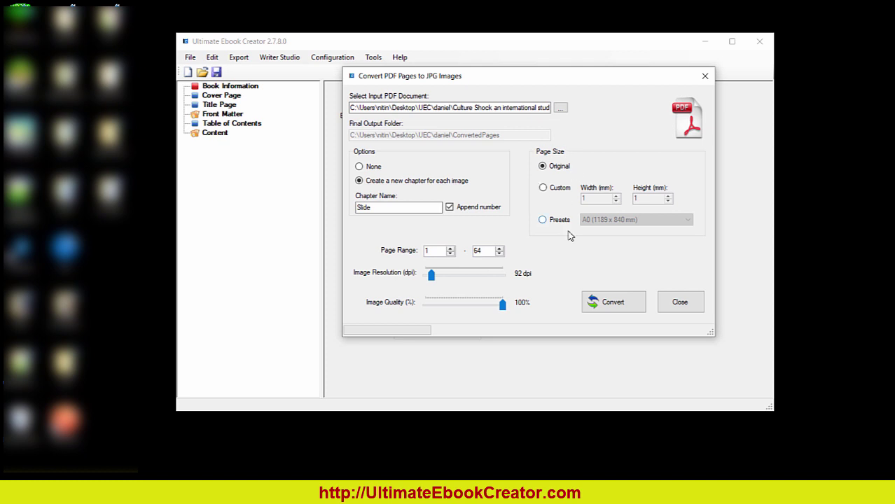
{"action": "left_click", "coordinate": [609, 304]}
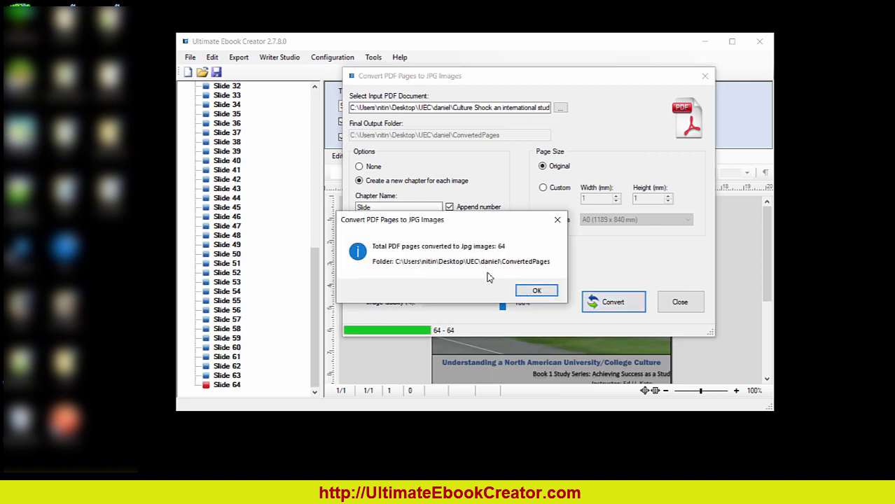
{"action": "left_click", "coordinate": [538, 291]}
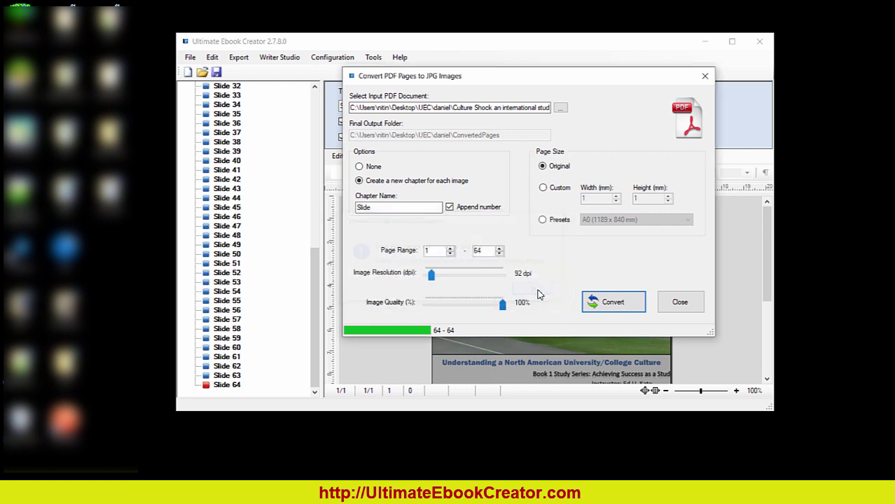
Step: Examine the converted JPG images in the ConvertedPages folder and its location beside the source PDF
{"action": "left_click", "coordinate": [679, 302]}
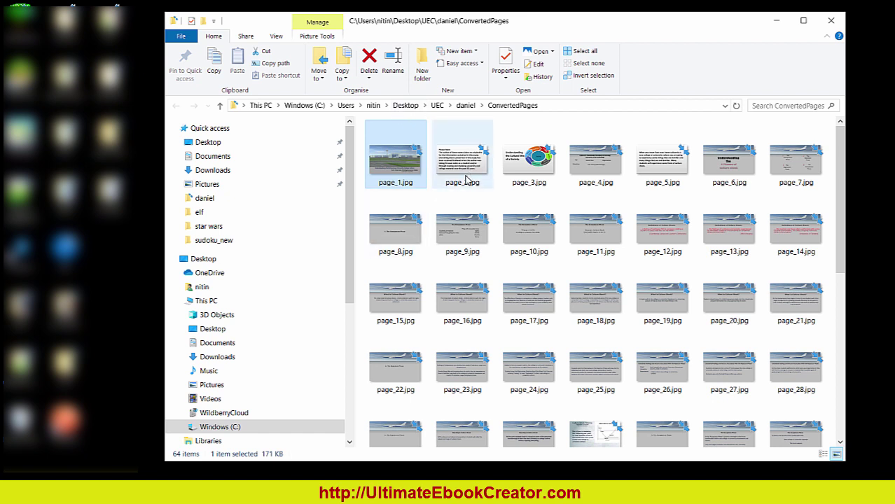
{"action": "left_click", "coordinate": [466, 105]}
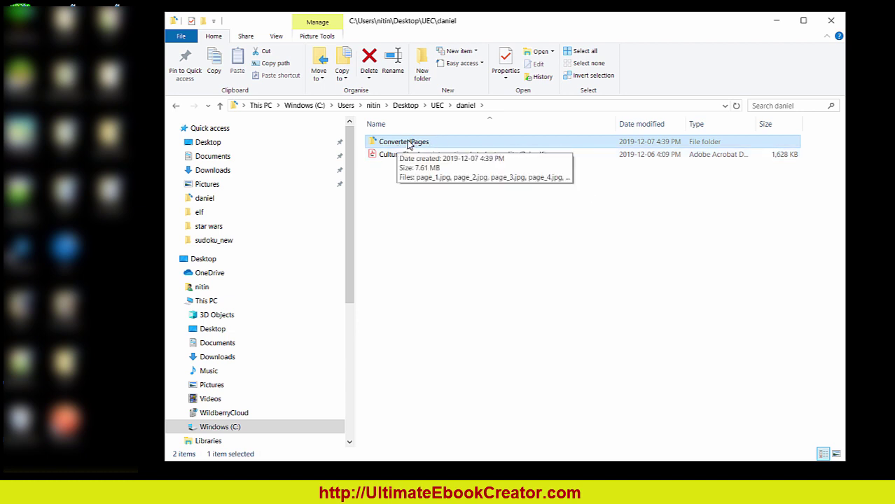
{"action": "double_click", "coordinate": [410, 142]}
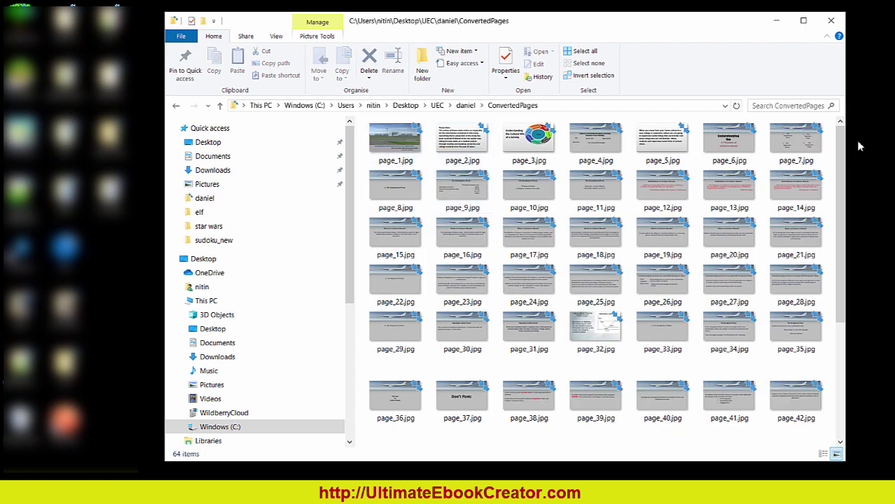
{"action": "mouse_move", "coordinate": [840, 159]}
{"action": "left_mouse_down"}
{"action": "mouse_move", "coordinate": [842, 288]}
{"action": "mouse_move", "coordinate": [840, 157]}
{"action": "left_mouse_up"}
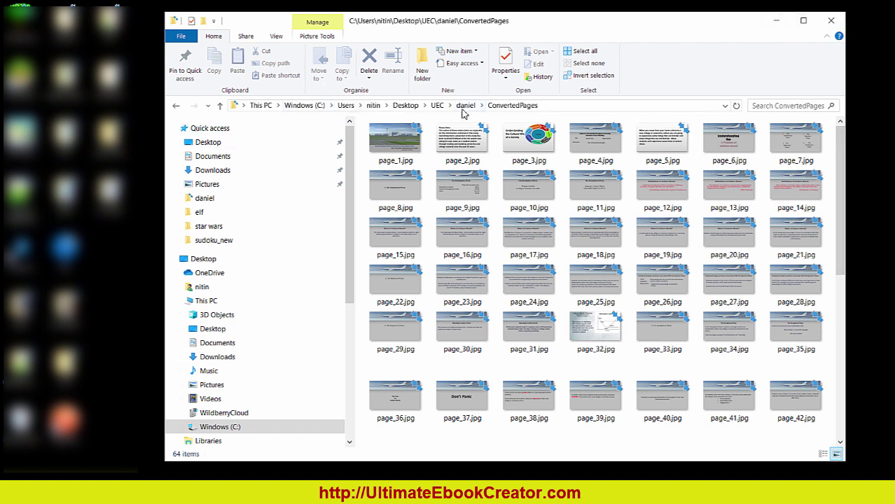
{"action": "left_click", "coordinate": [830, 20]}
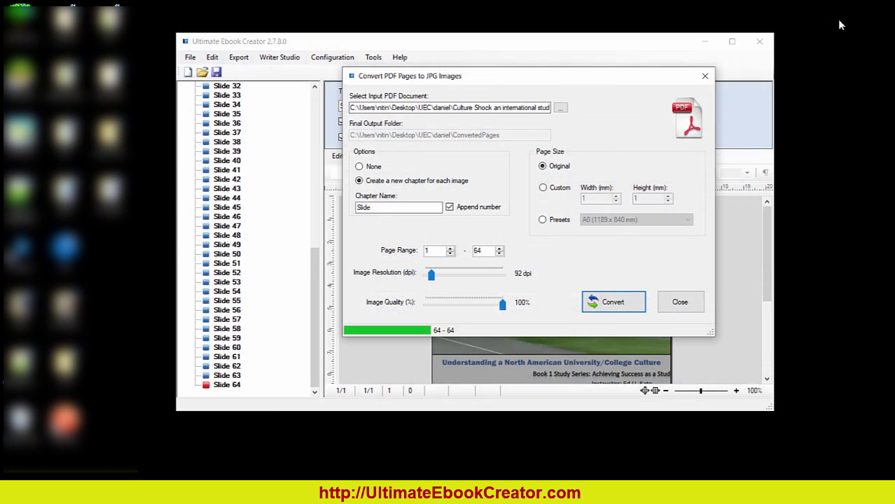
Step: Close the converter and set the page orientation to Landscape in the book information
{"action": "left_click", "coordinate": [671, 303]}
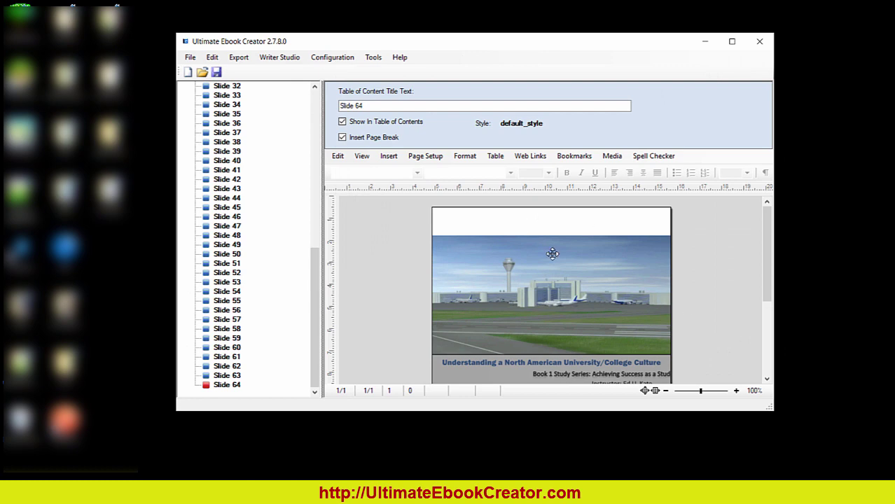
{"action": "double_click", "coordinate": [478, 44]}
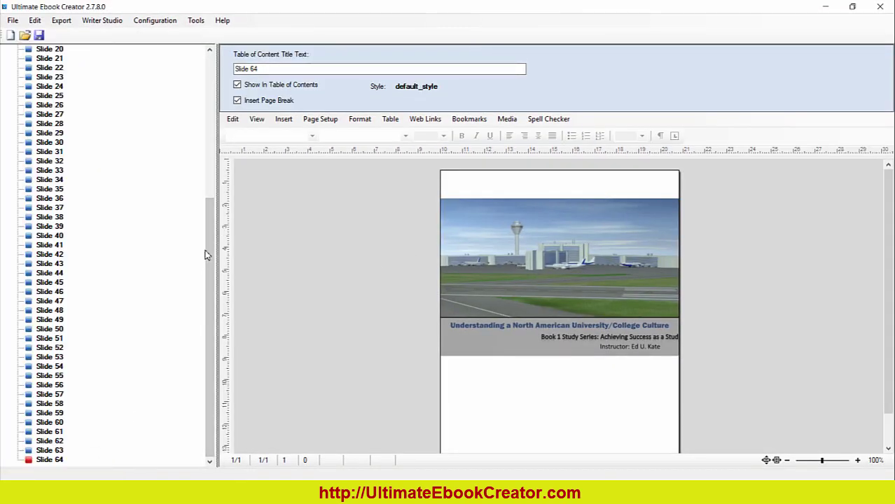
{"action": "left_click_drag", "start_coordinate": [215, 207], "coordinate": [209, 65]}
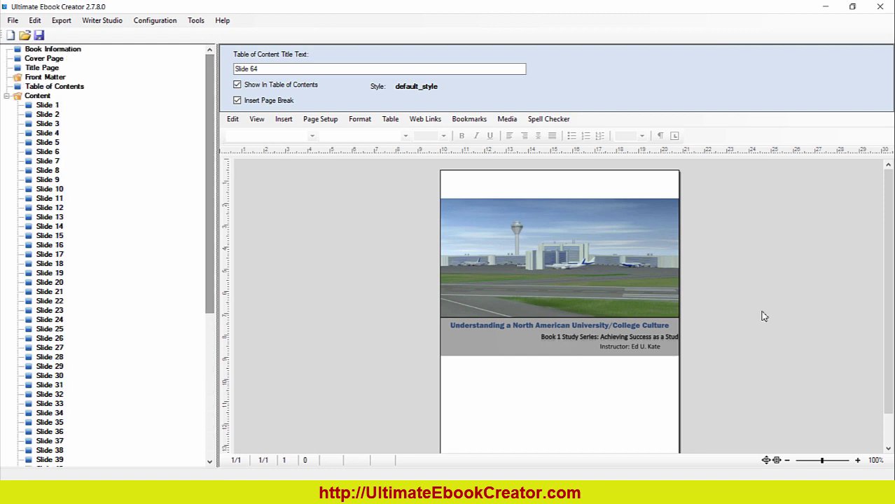
{"action": "left_click", "coordinate": [532, 425]}
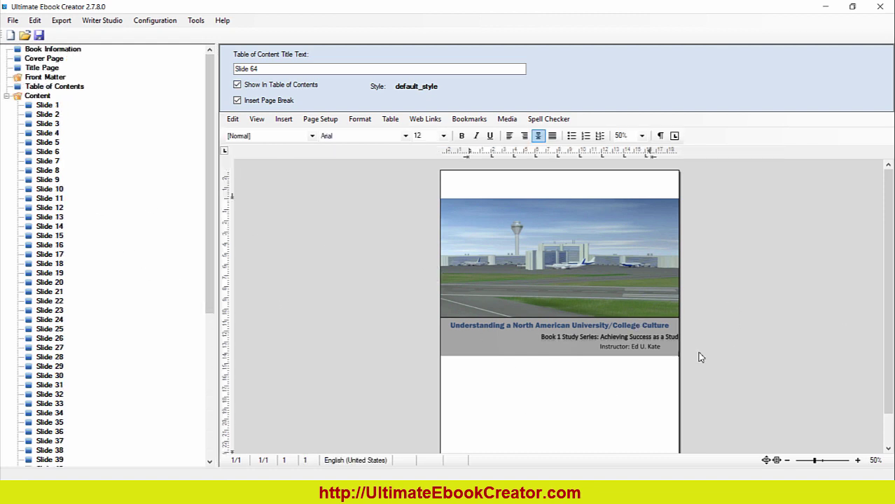
{"action": "left_click", "coordinate": [56, 49]}
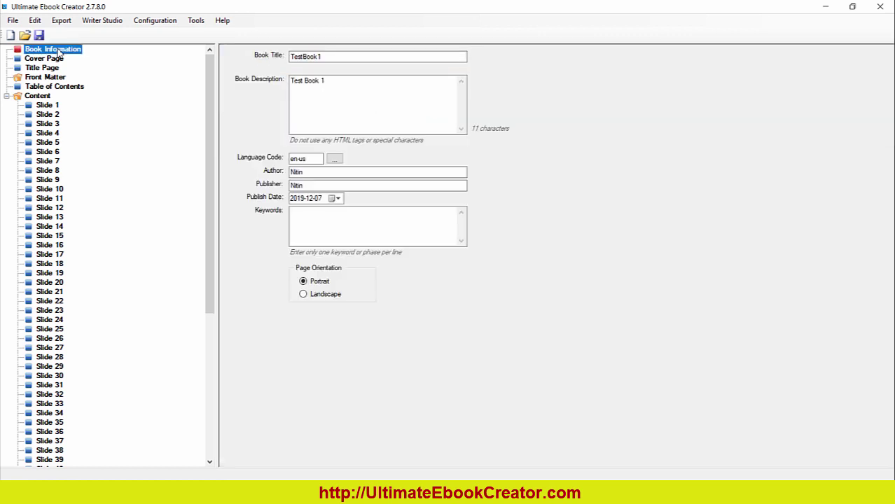
{"action": "left_click", "coordinate": [324, 298]}
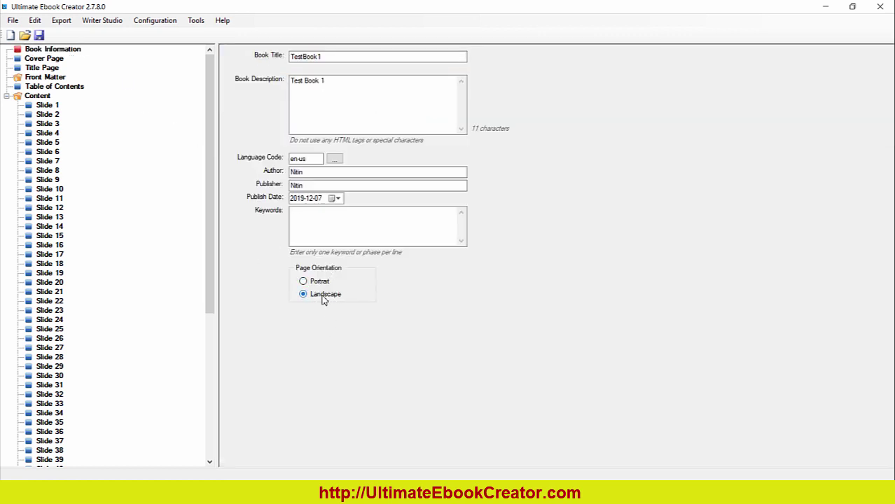
Step: Review the slide chapters from Slide 1 through Slide 11 to check how their images fit the landscape page
{"action": "left_click", "coordinate": [52, 109]}
{"action": "left_click", "coordinate": [49, 115]}
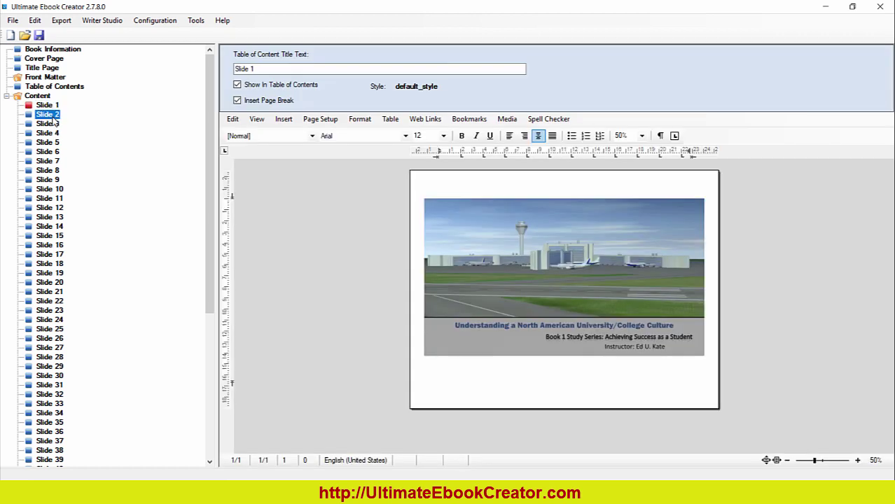
{"action": "left_click", "coordinate": [50, 124]}
{"action": "left_click", "coordinate": [52, 133]}
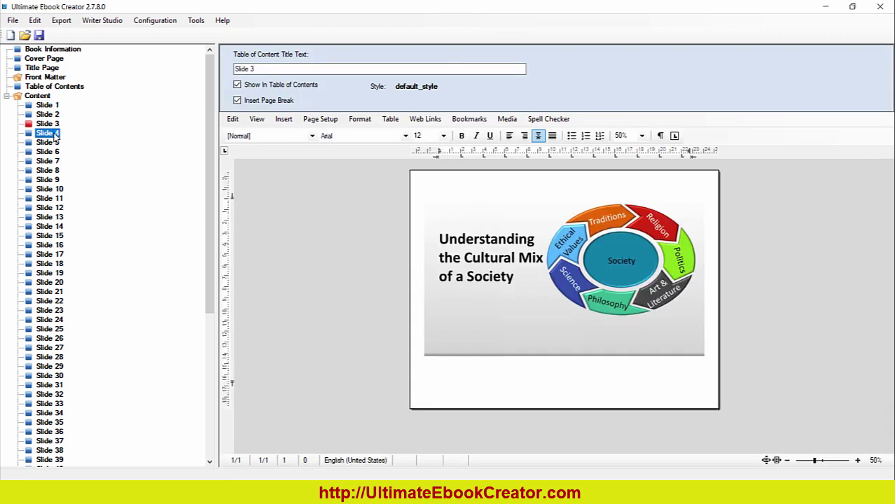
{"action": "left_click", "coordinate": [48, 143]}
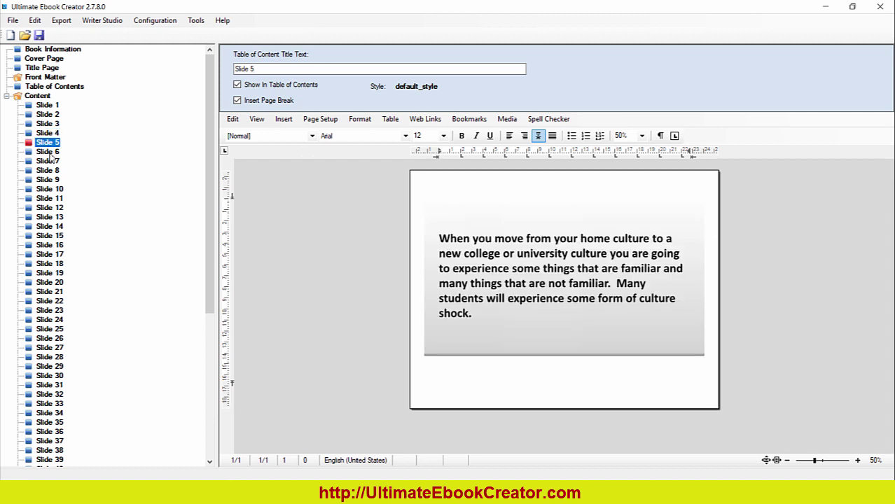
{"action": "left_click", "coordinate": [49, 153]}
{"action": "left_click", "coordinate": [55, 199]}
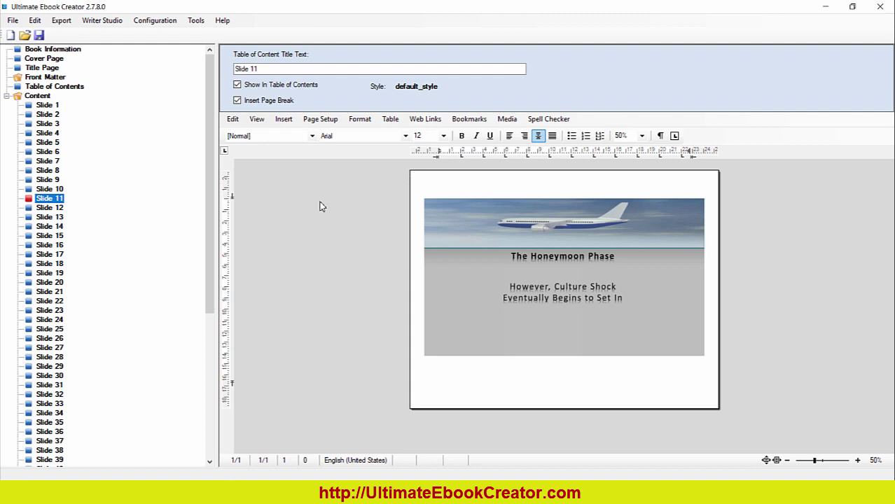
{"action": "left_click", "coordinate": [62, 21]}
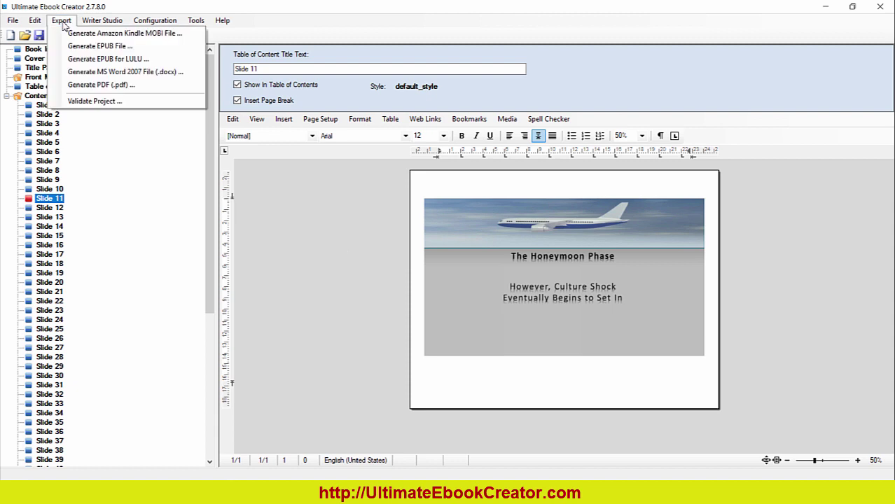
{"action": "left_click", "coordinate": [62, 22]}
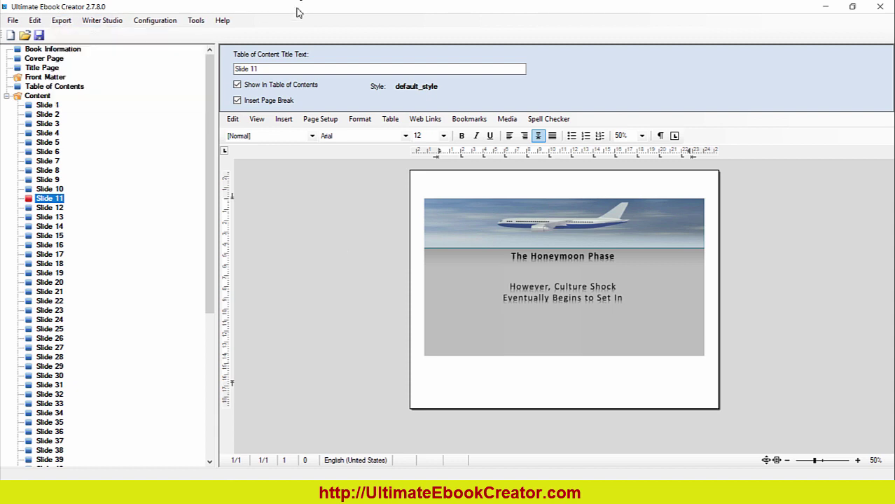
Step: Set the book's cover page image to page_3.jpg from the ConvertedPages folder
{"action": "left_click", "coordinate": [56, 60]}
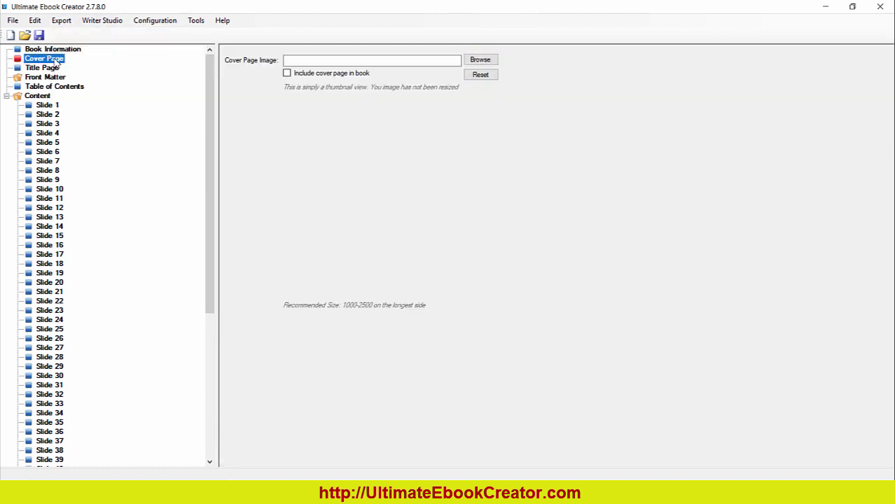
{"action": "left_click", "coordinate": [480, 60]}
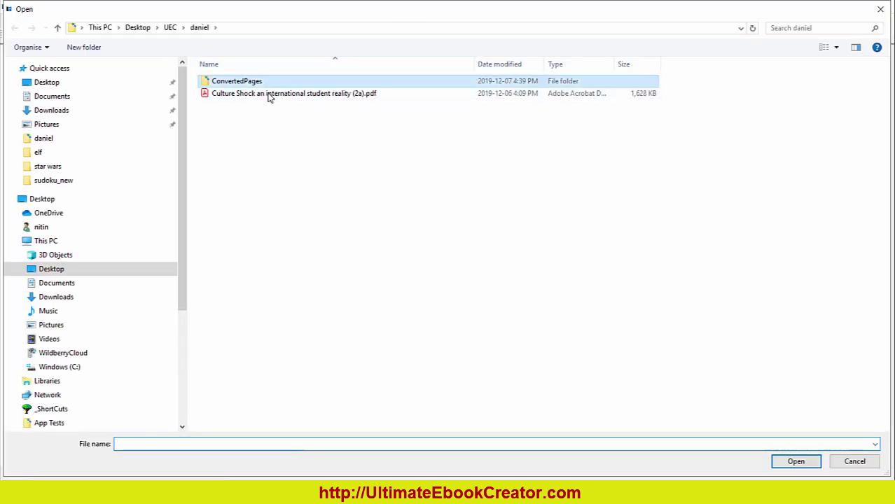
{"action": "double_click", "coordinate": [266, 84]}
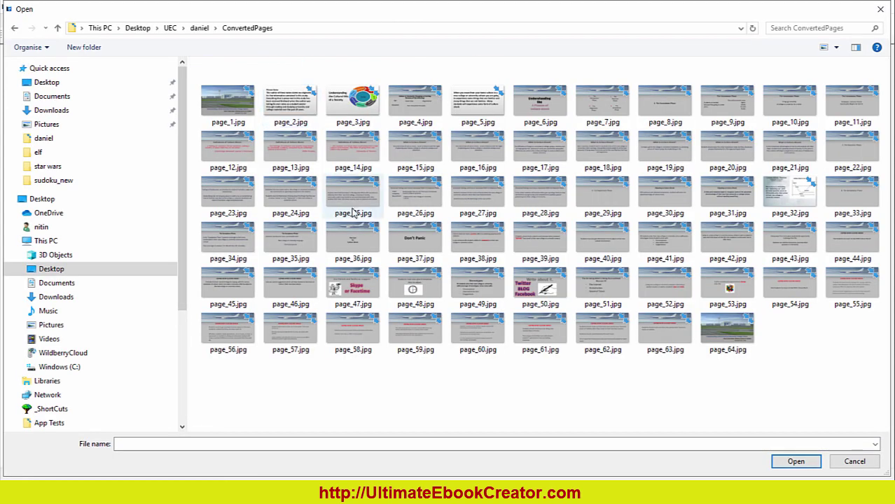
{"action": "left_click", "coordinate": [345, 105]}
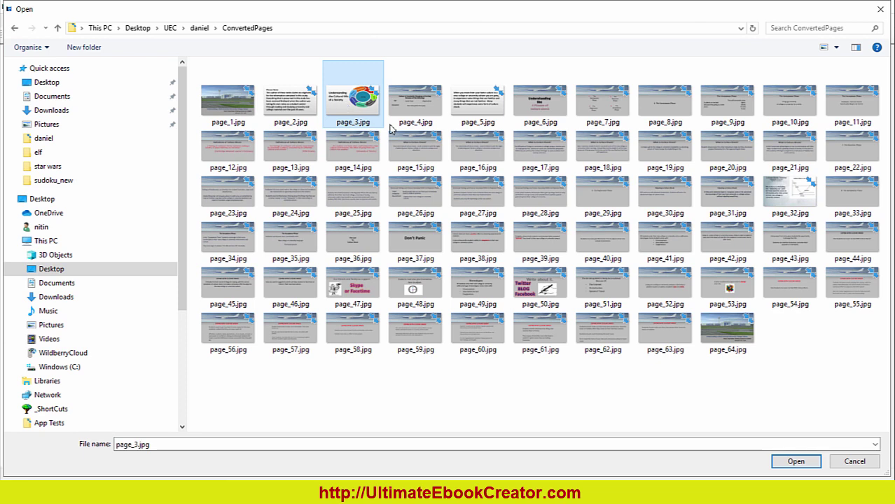
{"action": "left_click", "coordinate": [797, 461]}
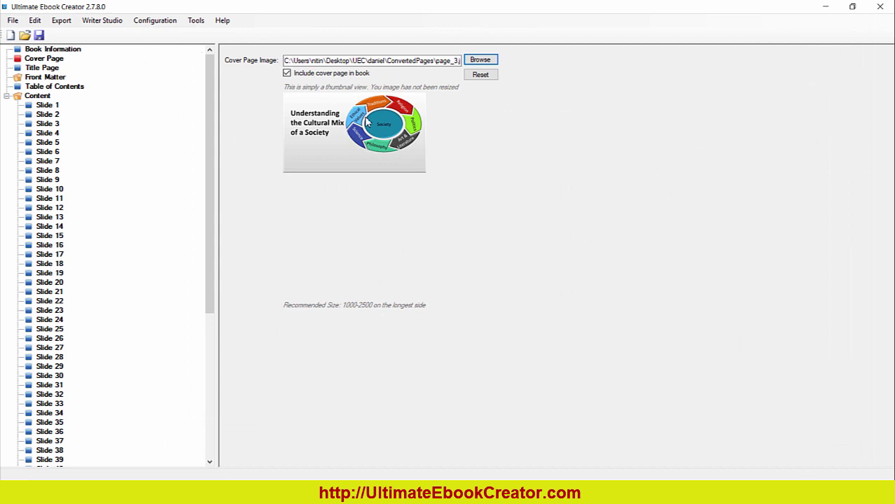
Step: Export the book as a Kindle MOBI file named testbook1 beside the source PDF and open its file location
{"action": "left_click", "coordinate": [102, 20]}
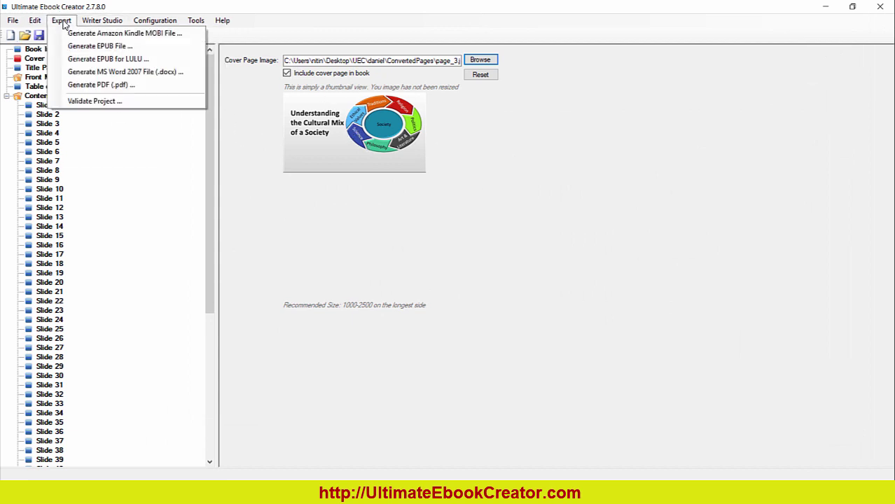
{"action": "left_click", "coordinate": [63, 23]}
{"action": "left_click", "coordinate": [63, 23]}
{"action": "left_click", "coordinate": [138, 35]}
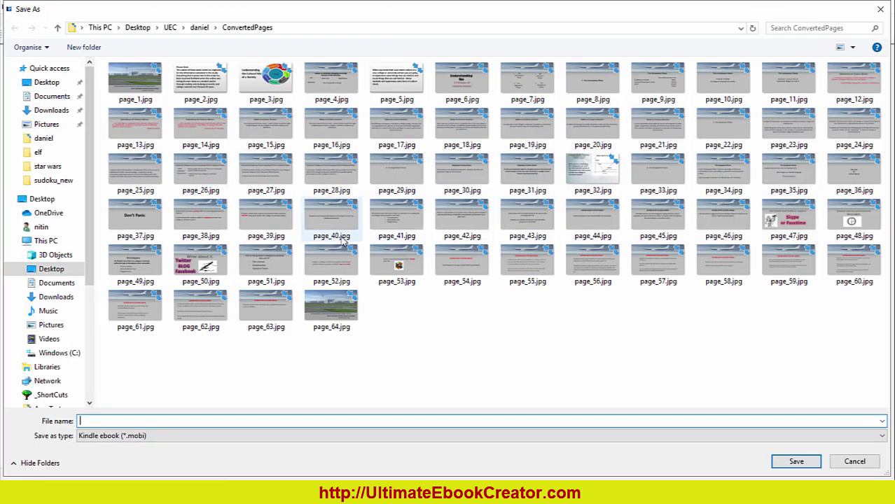
{"action": "left_click", "coordinate": [200, 28]}
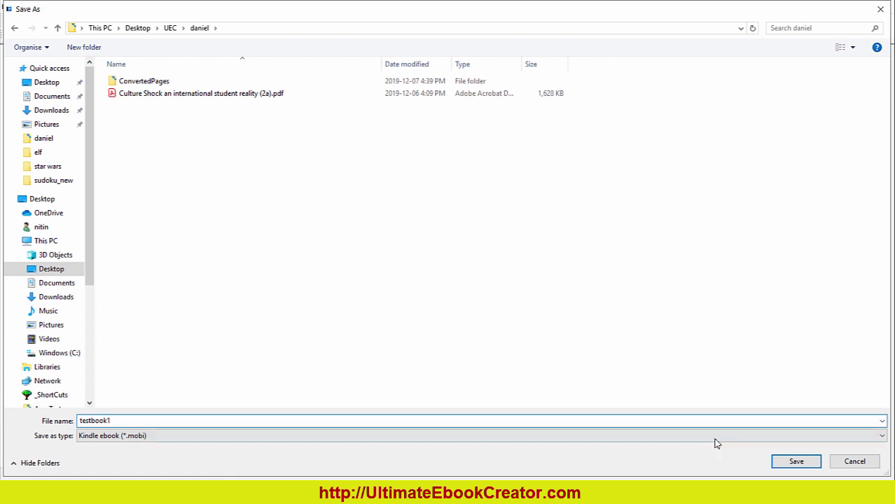
{"action": "left_click", "coordinate": [799, 464]}
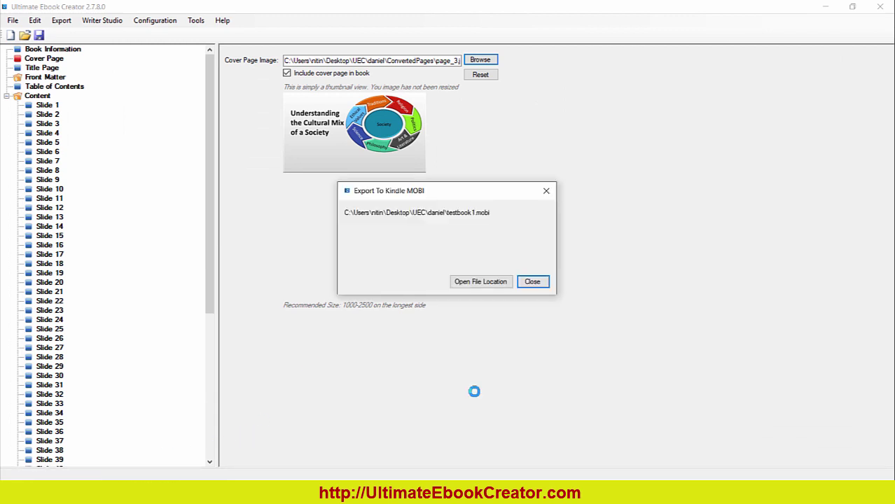
{"action": "left_click", "coordinate": [479, 282]}
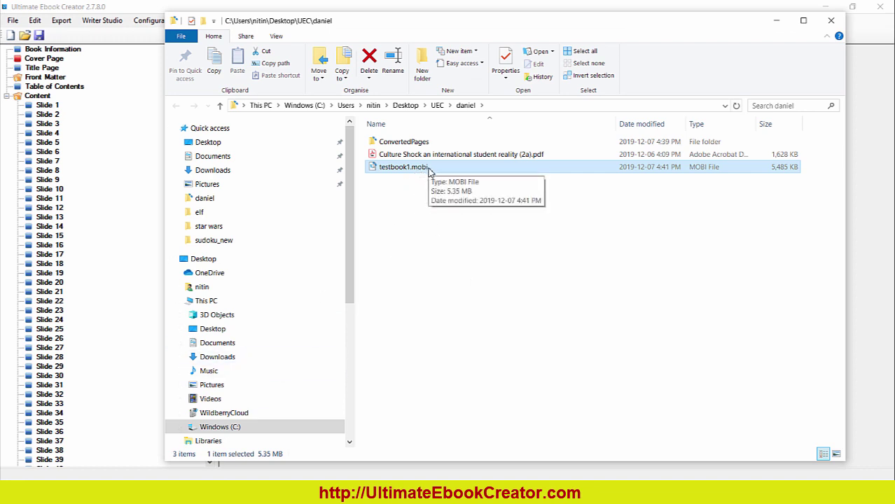
Step: Launch Kindle Previewer 3 and shrink its window so the file folder behind it is reachable
{"action": "key", "text": "super"}
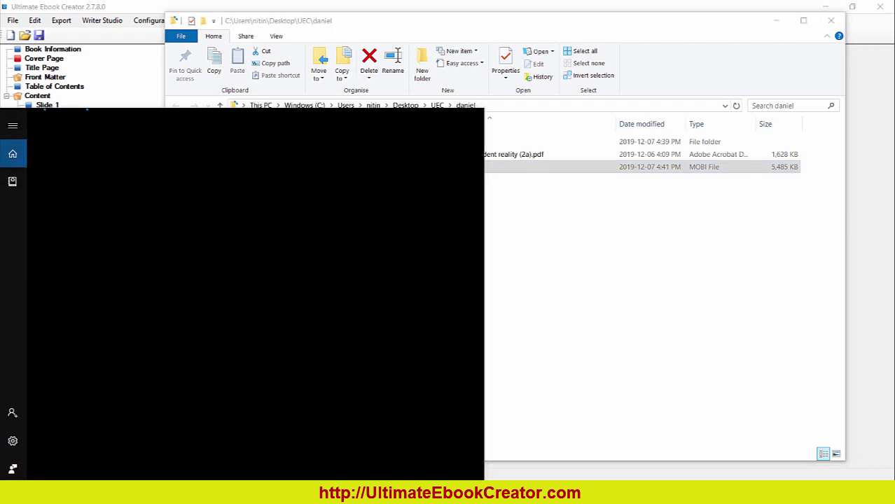
{"action": "type", "text": "kindle"}
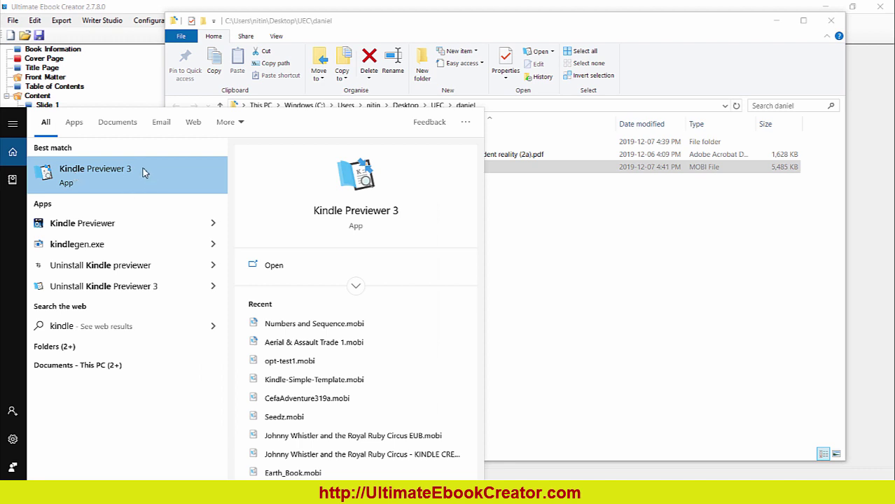
{"action": "left_click", "coordinate": [109, 179]}
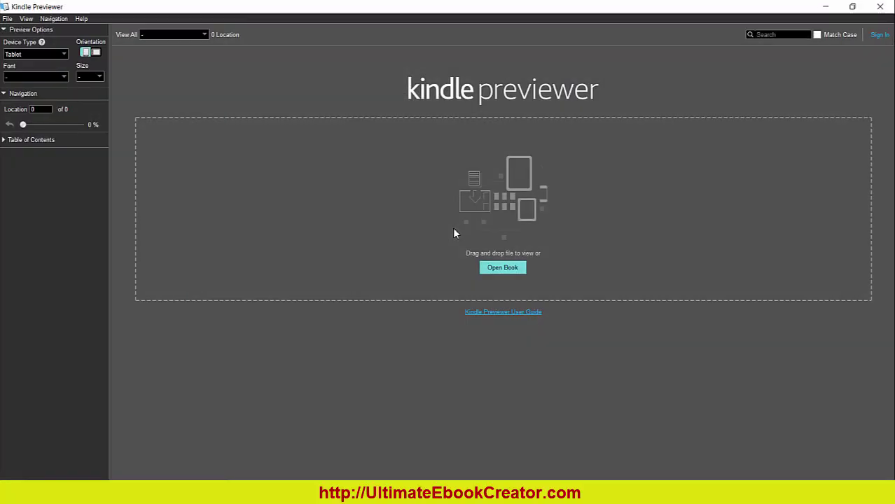
{"action": "left_click", "coordinate": [852, 7]}
{"action": "left_click_drag", "start_coordinate": [383, 16], "coordinate": [390, 40]}
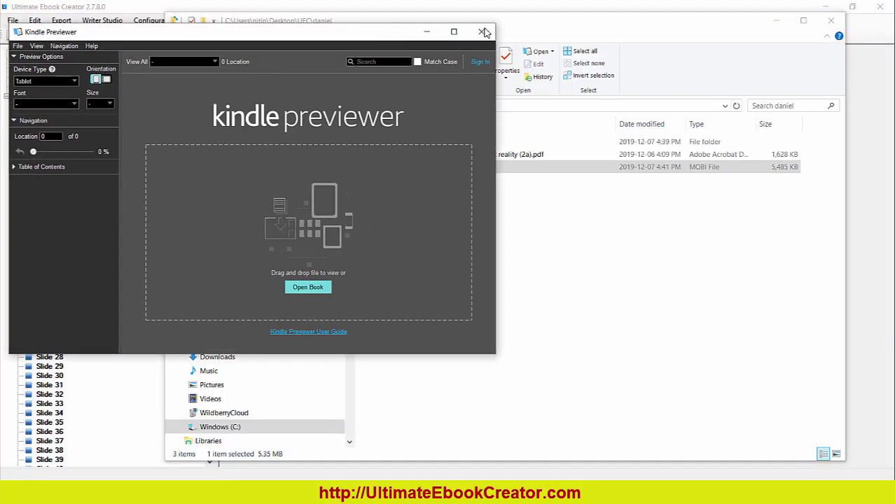
Step: Load testbook1.mobi from the file folder into Kindle Previewer and minimize the folder window
{"action": "left_click", "coordinate": [573, 27]}
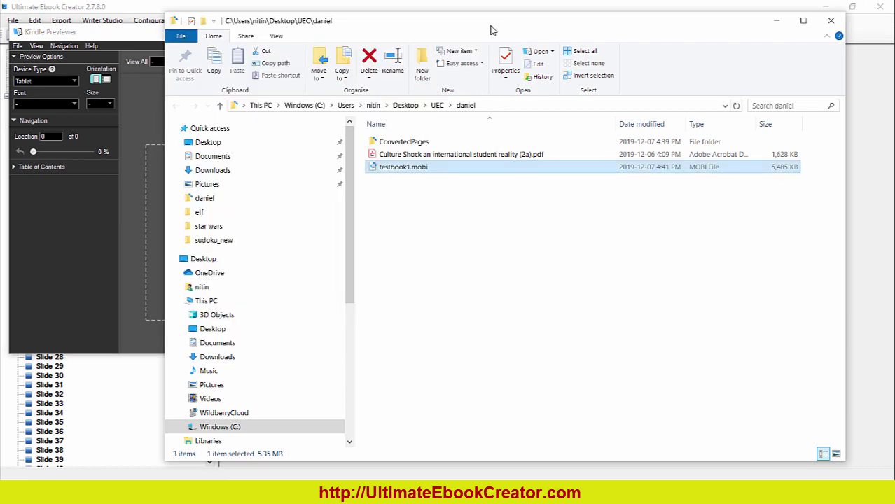
{"action": "left_click_drag", "start_coordinate": [573, 28], "coordinate": [706, 35]}
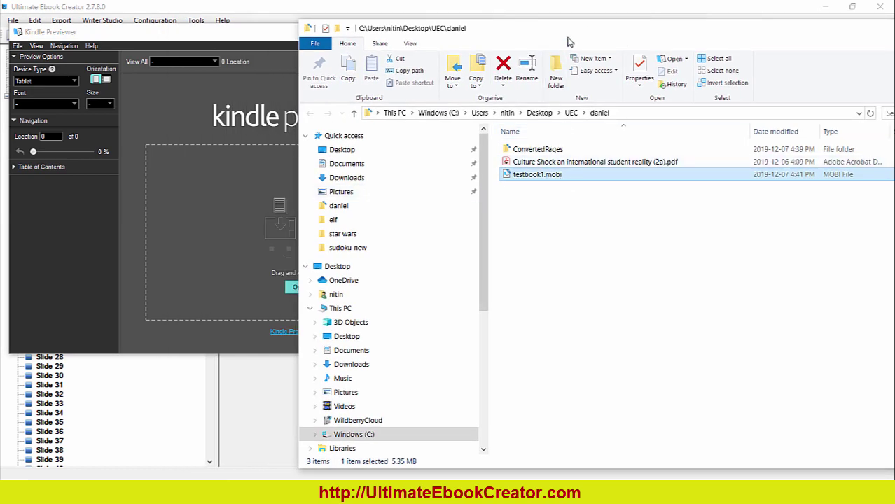
{"action": "left_click_drag", "start_coordinate": [593, 29], "coordinate": [693, 21]}
{"action": "left_click_drag", "start_coordinate": [641, 172], "coordinate": [263, 245]}
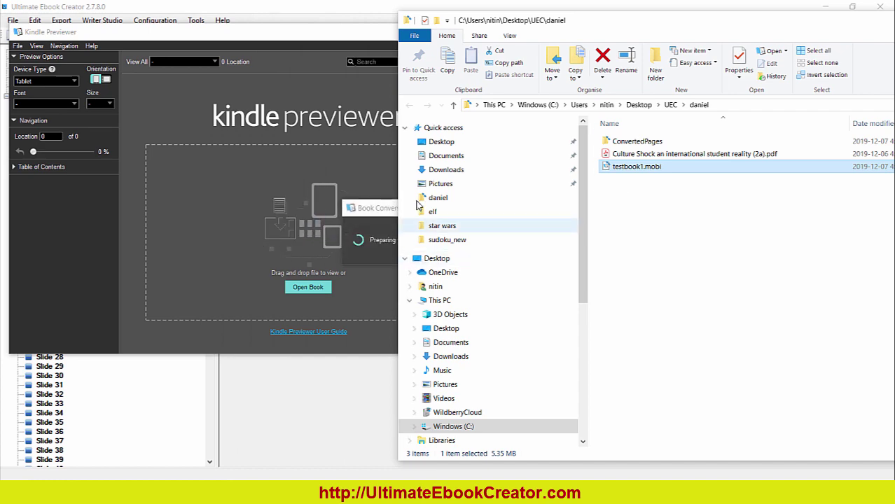
{"action": "left_click_drag", "start_coordinate": [852, 24], "coordinate": [720, 41]}
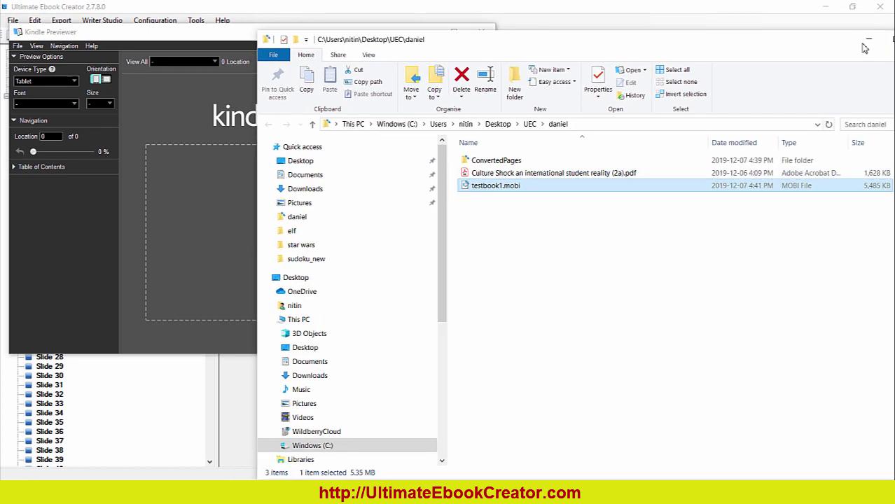
{"action": "left_click", "coordinate": [864, 44]}
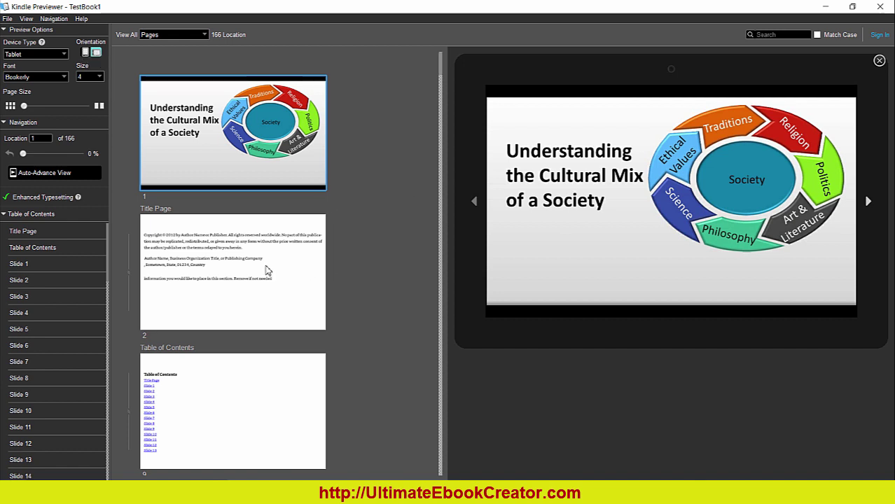
Step: Review the previewed book's title page and table of contents, and follow the contents link to Slide 10
{"action": "left_click", "coordinate": [867, 203]}
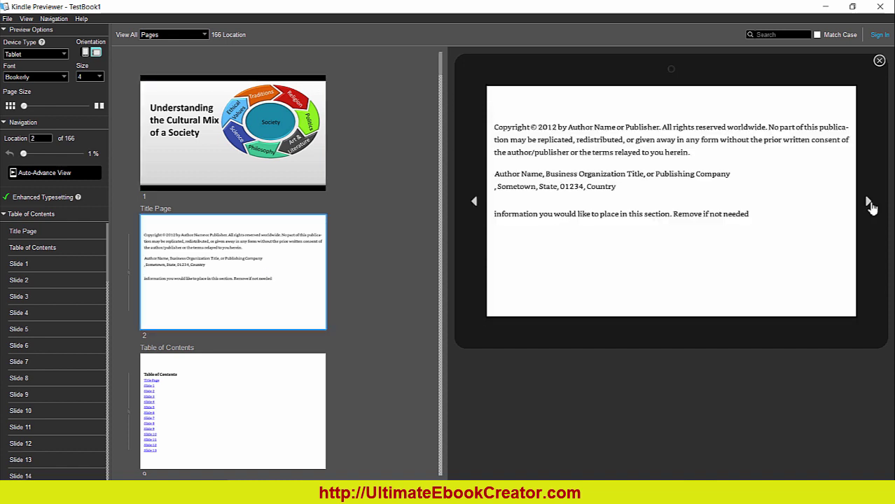
{"action": "left_click", "coordinate": [868, 203]}
{"action": "left_click", "coordinate": [869, 203]}
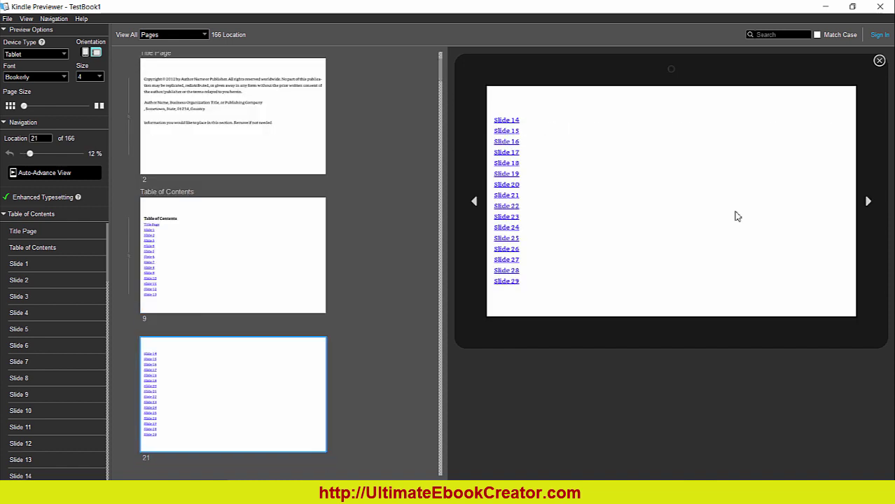
{"action": "left_click", "coordinate": [475, 203]}
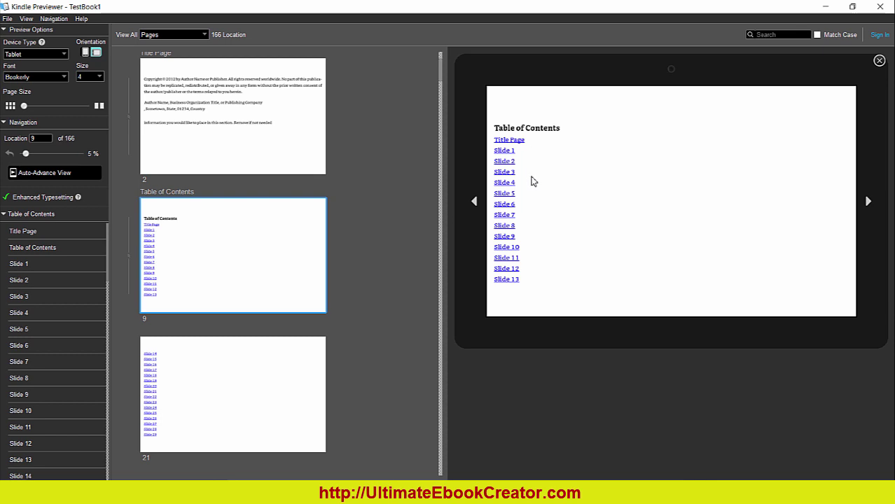
{"action": "left_click", "coordinate": [515, 249]}
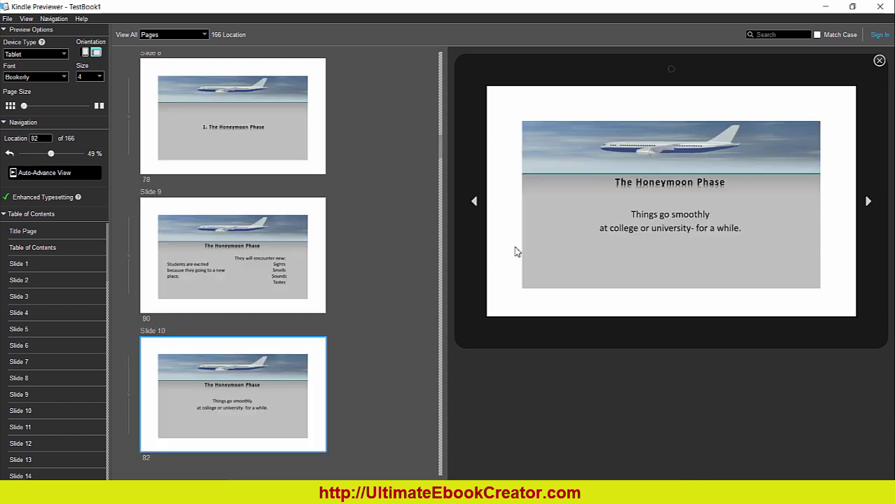
Step: Page through the preview from Slide 11 to Slide 24 to check the landscape slide images, and close Kindle Previewer
{"action": "left_click", "coordinate": [870, 204]}
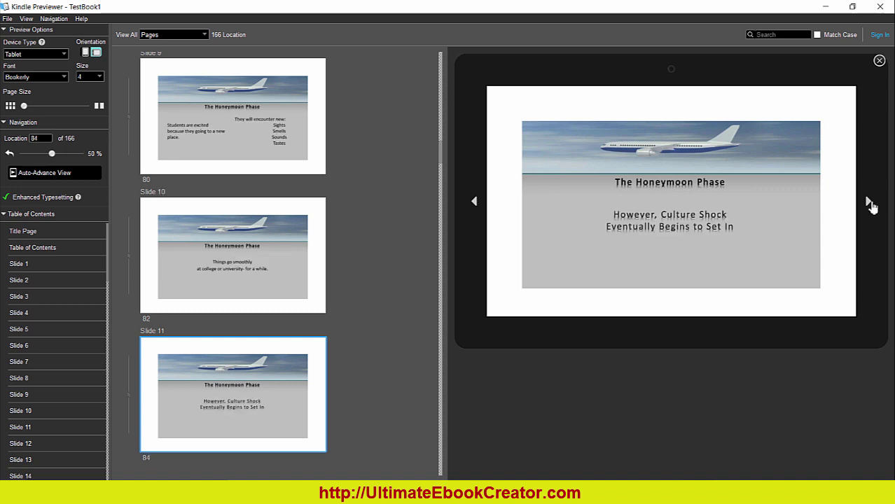
{"action": "left_click", "coordinate": [870, 204]}
{"action": "left_click", "coordinate": [870, 205]}
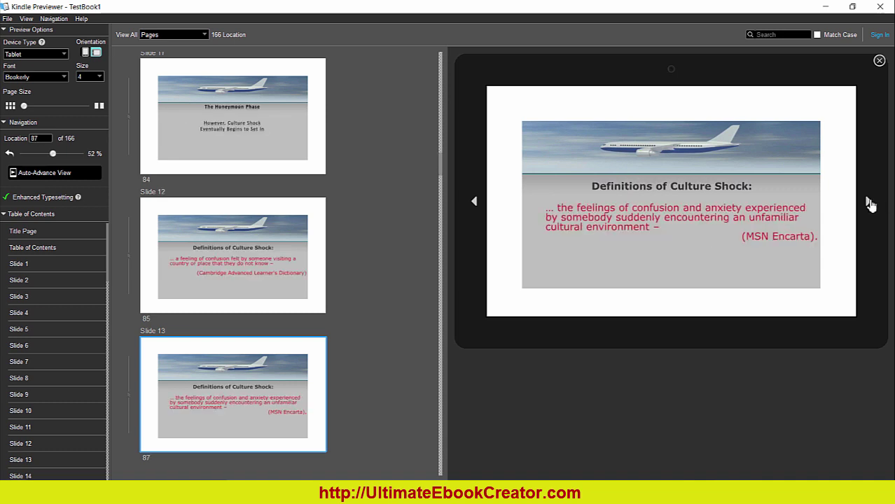
{"action": "left_click", "coordinate": [870, 205]}
{"action": "left_click", "coordinate": [870, 205]}
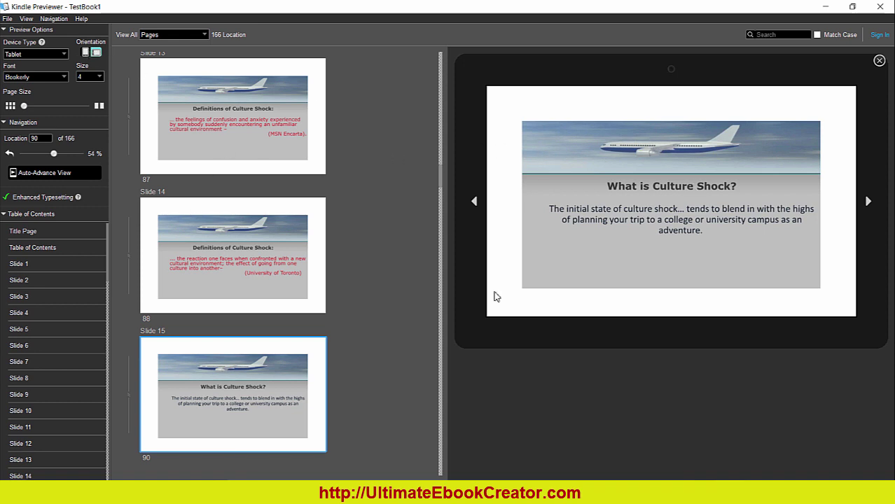
{"action": "scroll", "coordinate": [825, 249], "scroll_direction": "down", "scroll_amount": 1}
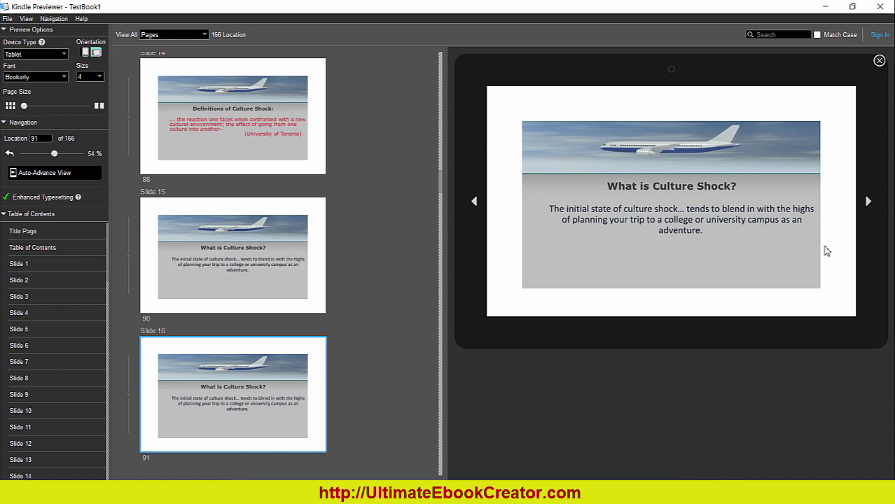
{"action": "left_click", "coordinate": [872, 204]}
{"action": "left_click", "coordinate": [871, 206]}
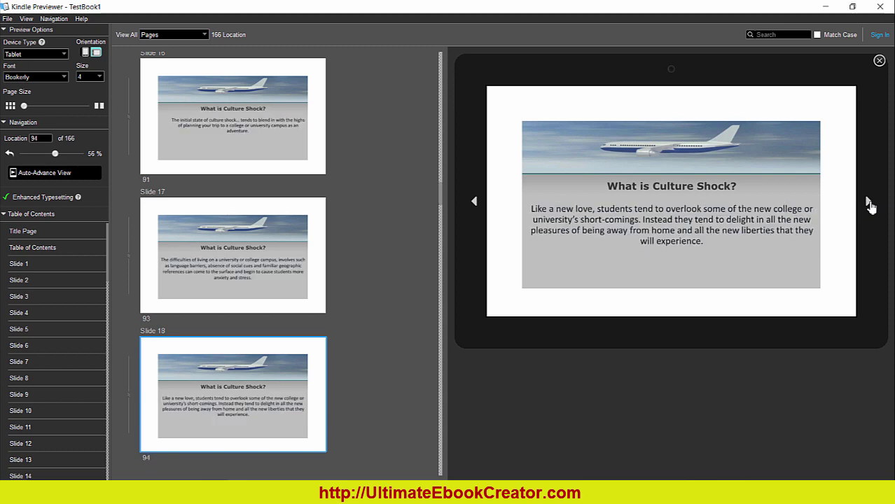
{"action": "left_click", "coordinate": [870, 207]}
{"action": "left_click", "coordinate": [870, 206]}
{"action": "left_click", "coordinate": [870, 206]}
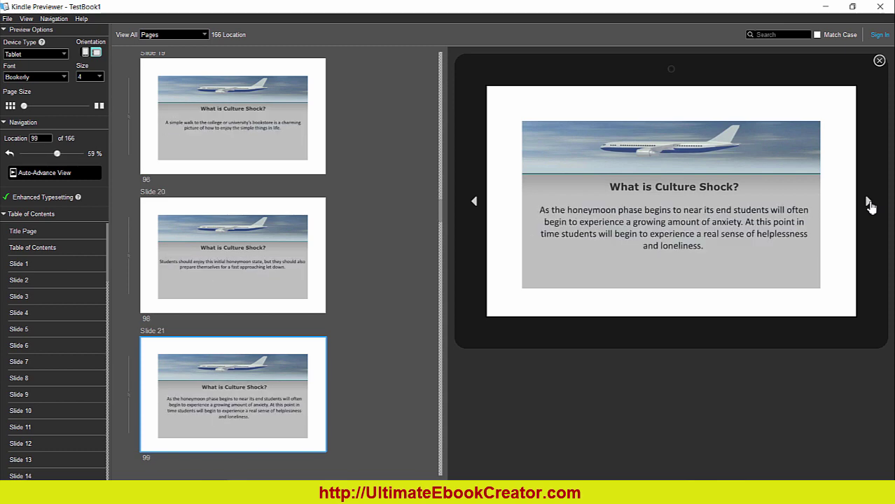
{"action": "left_click", "coordinate": [870, 206]}
{"action": "left_click", "coordinate": [870, 206]}
{"action": "left_click", "coordinate": [870, 206]}
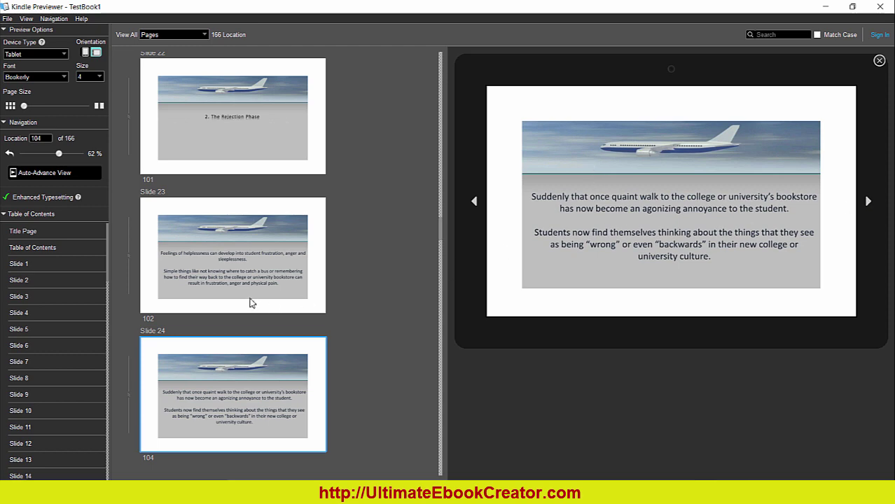
{"action": "left_click", "coordinate": [879, 9]}
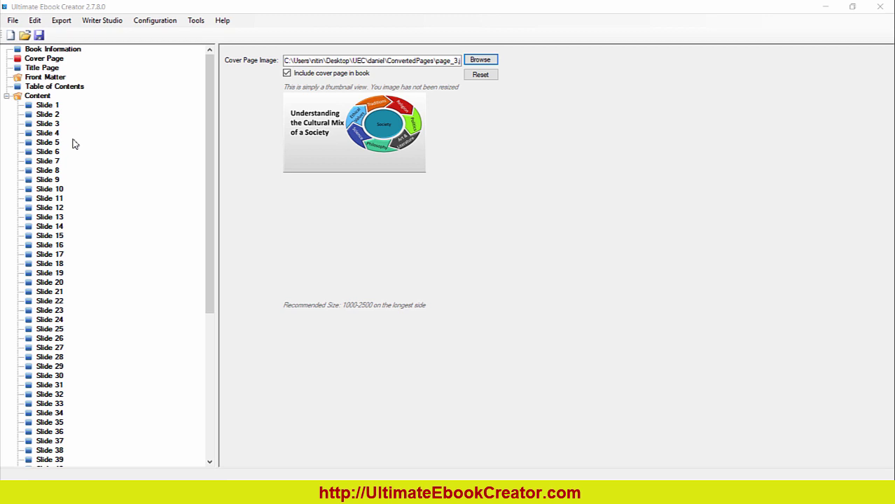
Step: Start a new blank ebook project in Ultimate Ebook Creator, discarding the unsaved changes to the current book
{"action": "left_click", "coordinate": [9, 37]}
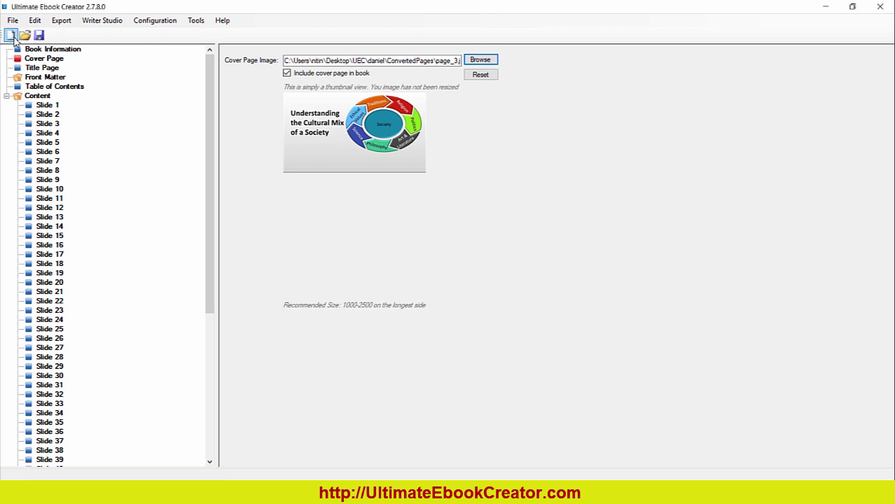
{"action": "left_click", "coordinate": [10, 36]}
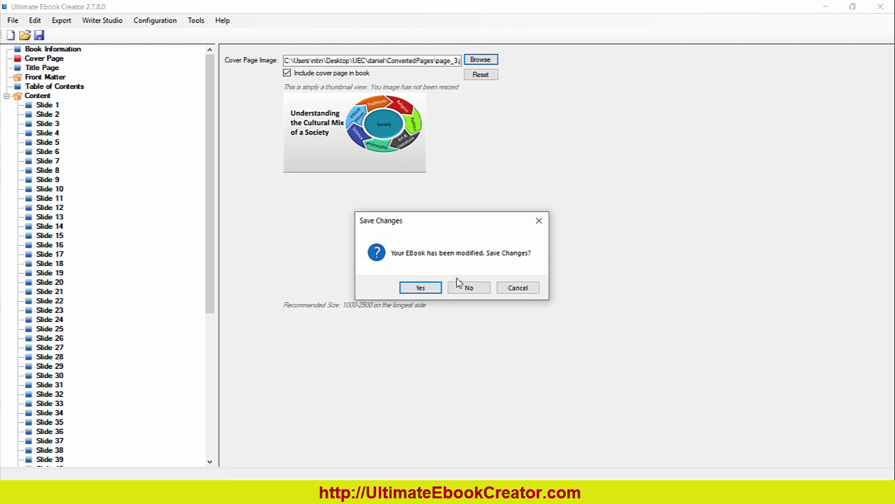
{"action": "left_click", "coordinate": [470, 289]}
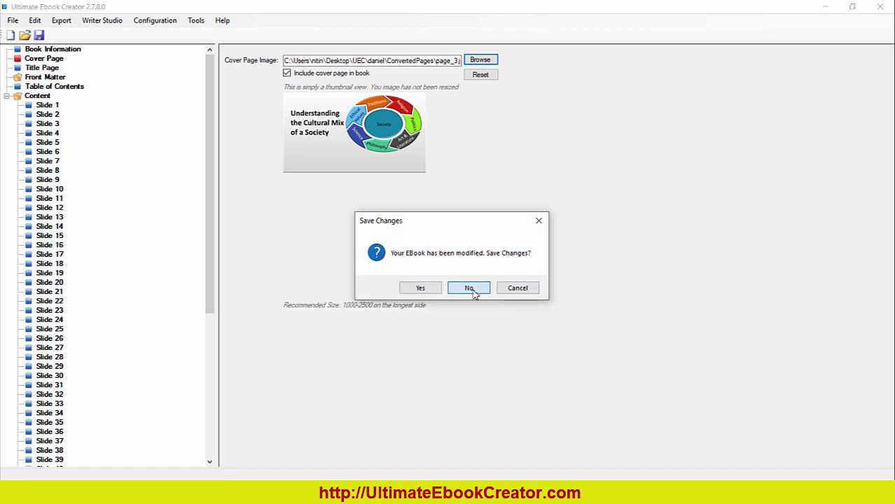
{"action": "left_click", "coordinate": [335, 57]}
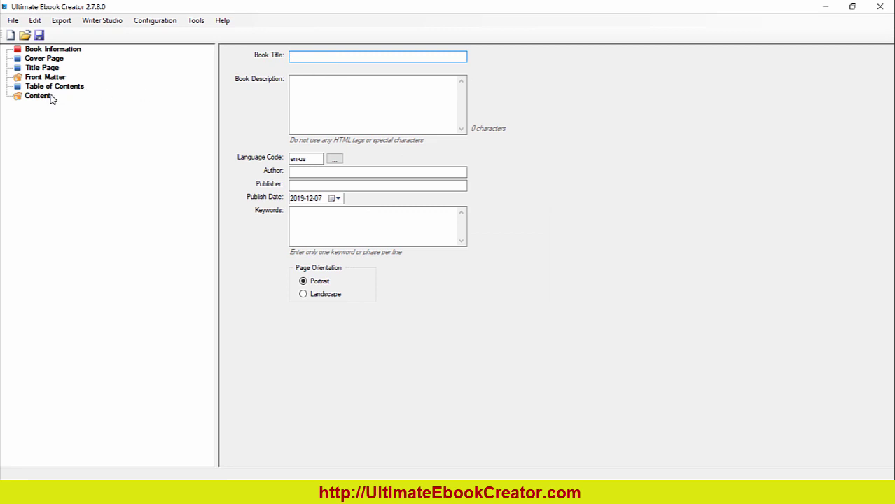
Step: Select the new project's Content node and open the ConvertedPages image folder in a file window over the project
{"action": "left_click", "coordinate": [38, 95]}
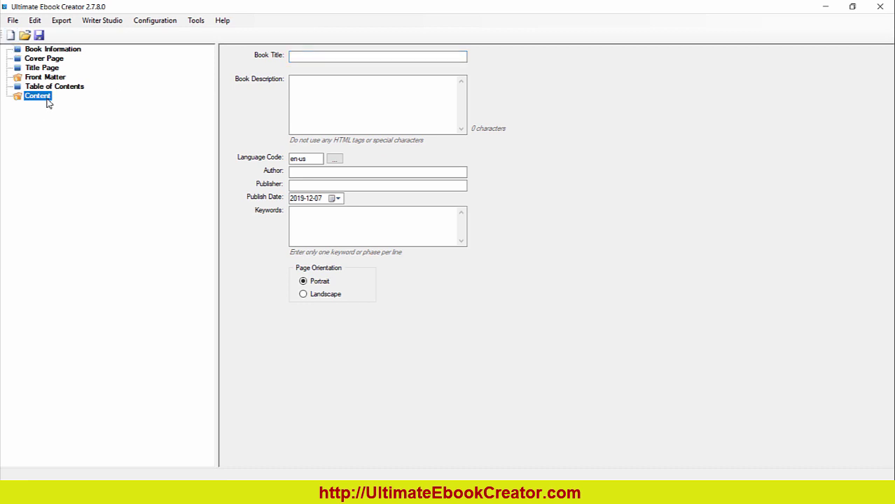
{"action": "mouse_move", "coordinate": [272, 493]}
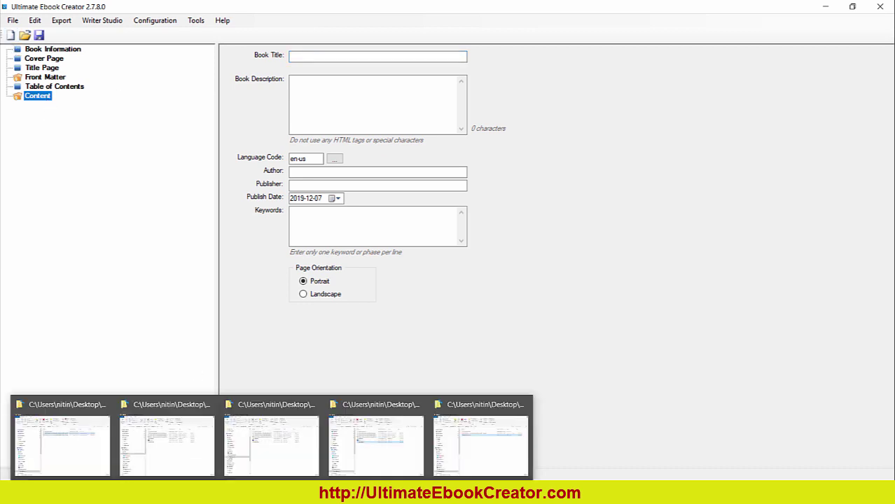
{"action": "left_click", "coordinate": [451, 448]}
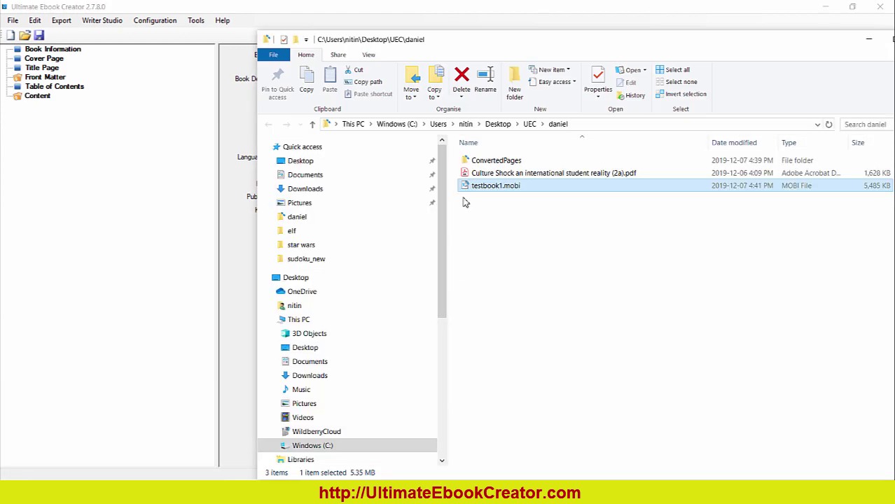
{"action": "double_click", "coordinate": [512, 165]}
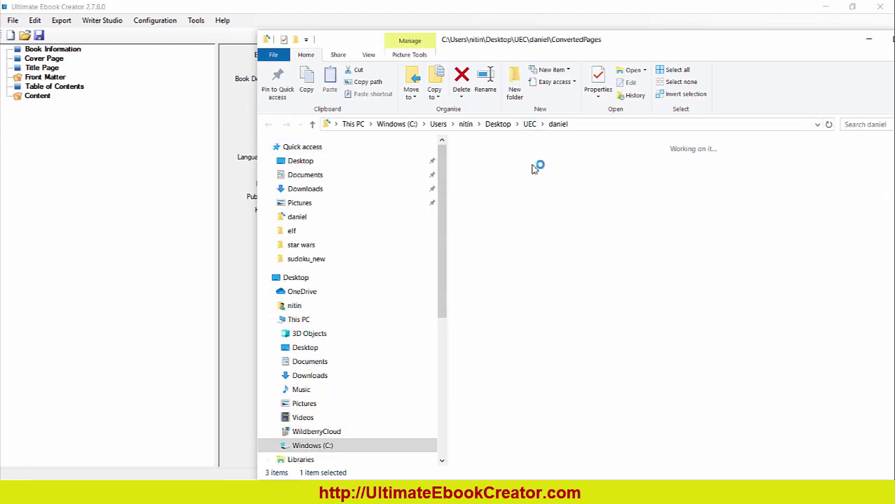
{"action": "left_click_drag", "start_coordinate": [575, 44], "coordinate": [481, 22]}
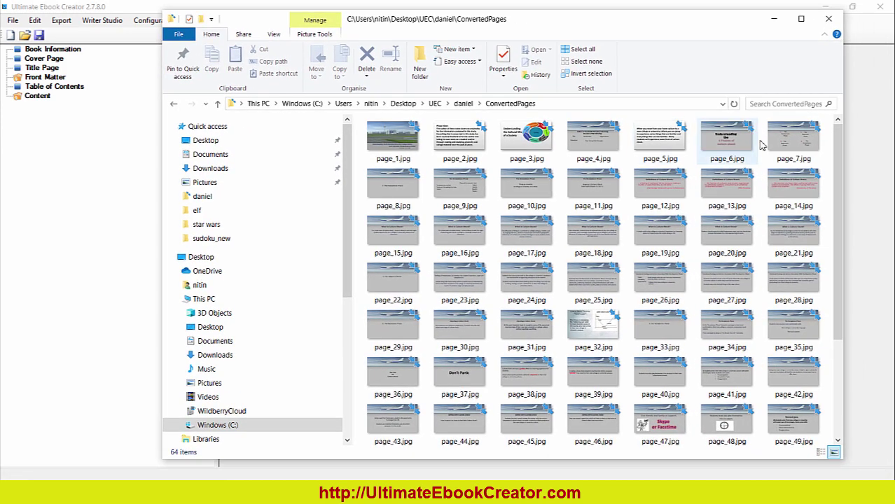
Step: Return to the new ebook project and add a chapter titled Chapter 1 with default_style under Content
{"action": "left_click", "coordinate": [773, 18]}
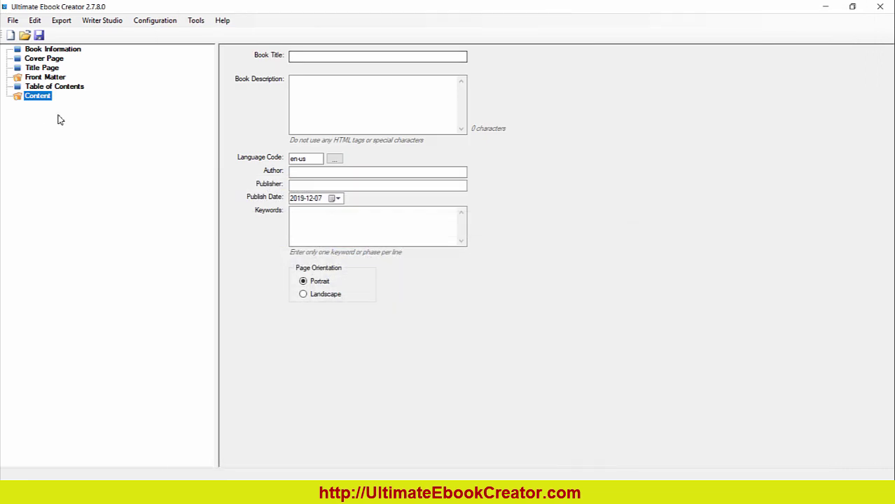
{"action": "right_click", "coordinate": [42, 103]}
{"action": "mouse_move", "coordinate": [94, 112]}
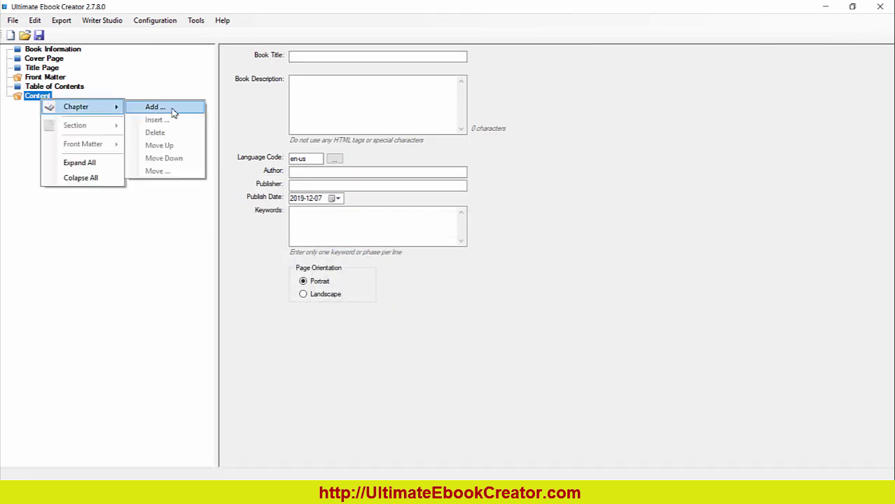
{"action": "left_click", "coordinate": [174, 111]}
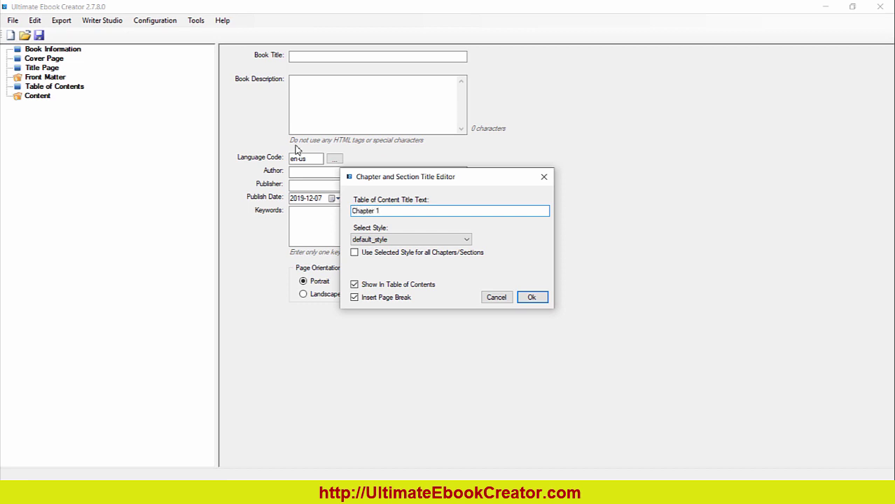
{"action": "left_click", "coordinate": [535, 298]}
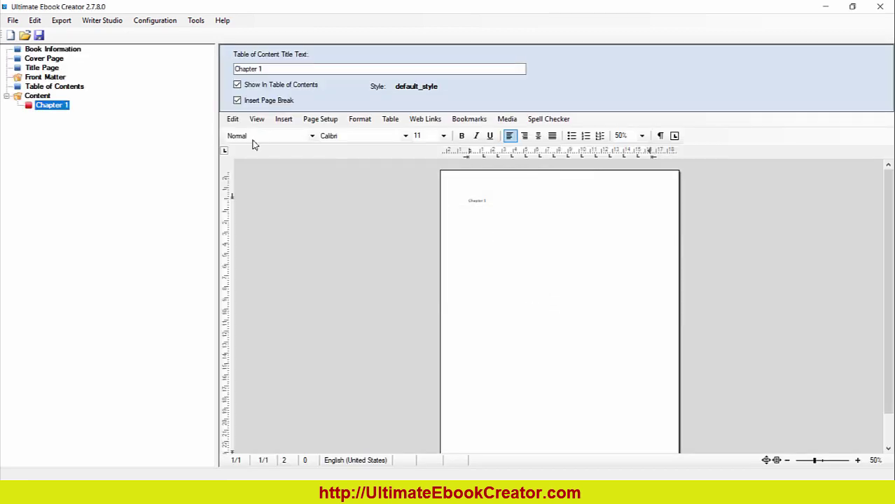
Step: Set the book's page orientation to Landscape in the book information and reopen Chapter 1
{"action": "left_click", "coordinate": [54, 49]}
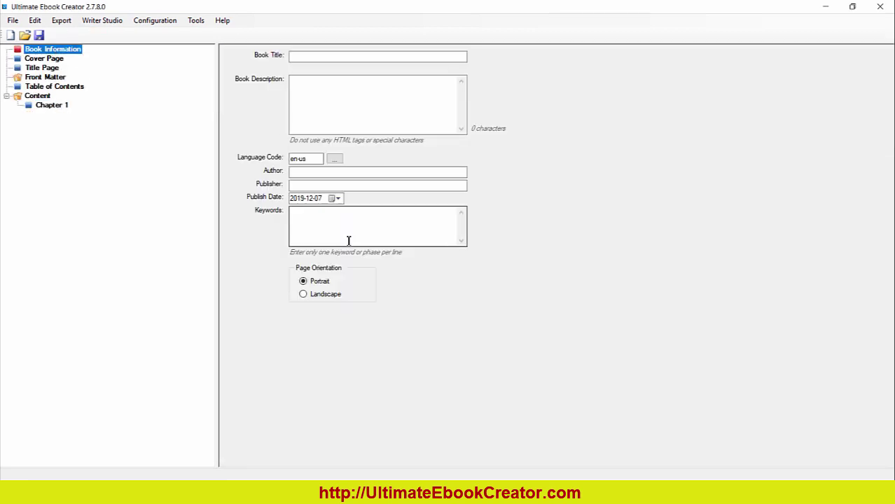
{"action": "left_click", "coordinate": [335, 297]}
{"action": "left_click", "coordinate": [51, 105]}
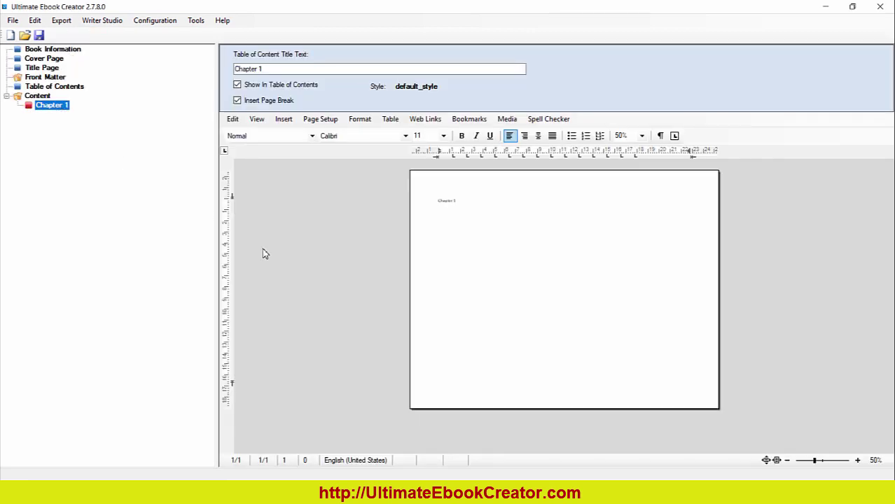
Step: Clear the placeholder heading from Chapter 1's page and bulk insert page_1.jpg through page_7.jpg from the ConvertedPages folder
{"action": "left_click", "coordinate": [476, 200]}
{"action": "left_click", "coordinate": [283, 119]}
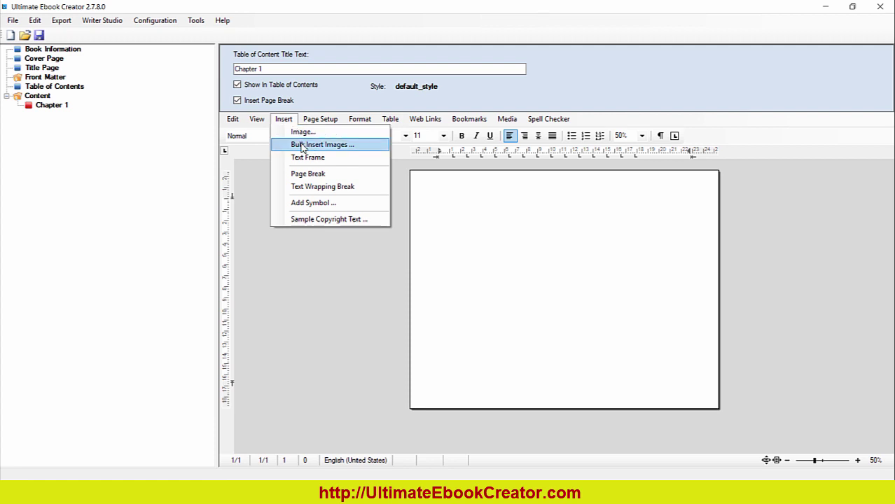
{"action": "left_click", "coordinate": [309, 145]}
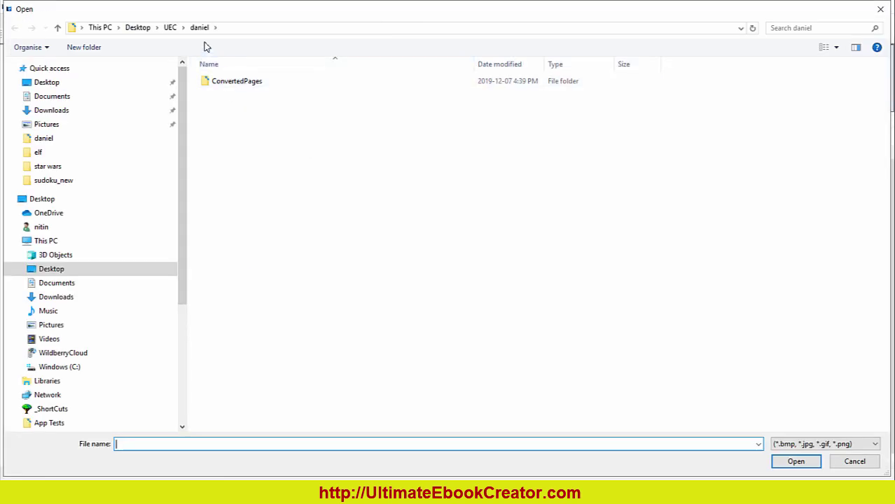
{"action": "double_click", "coordinate": [256, 84]}
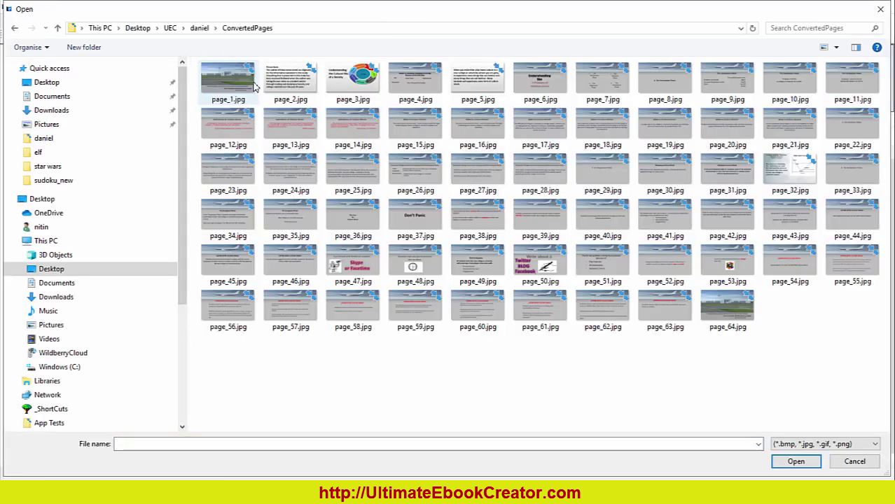
{"action": "left_click", "coordinate": [249, 95]}
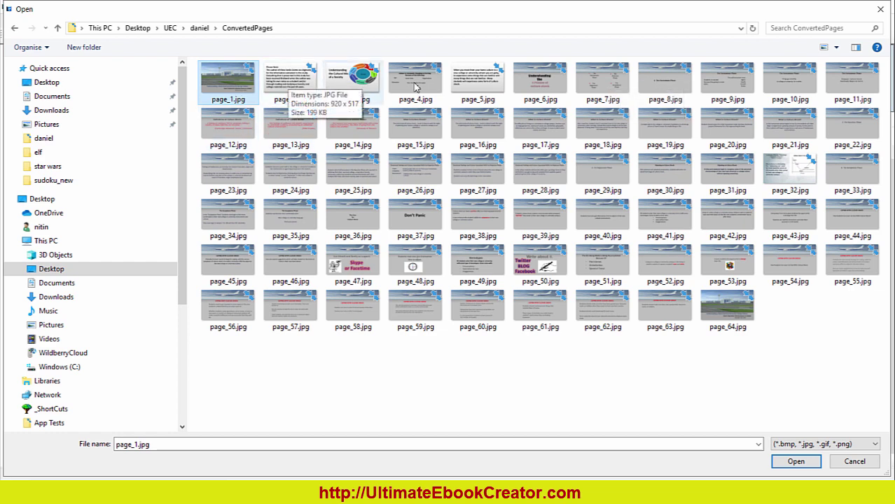
{"action": "left_click", "coordinate": [614, 84], "text": "shift"}
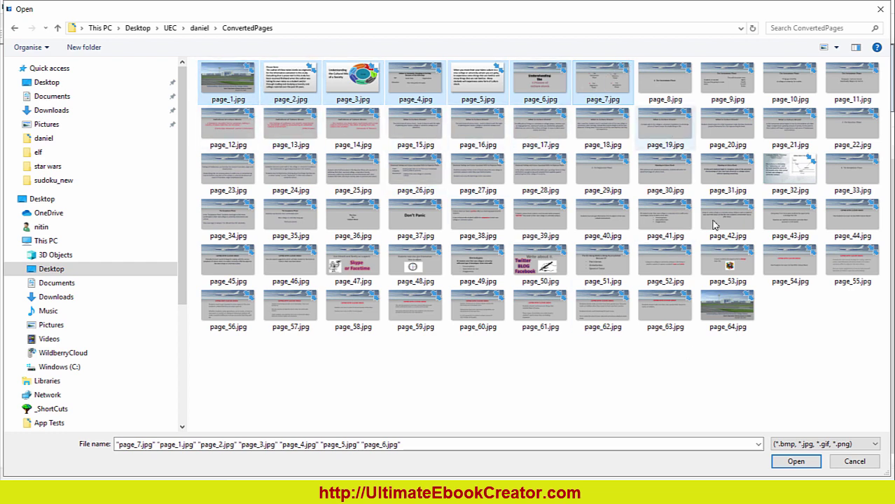
{"action": "left_click", "coordinate": [796, 462]}
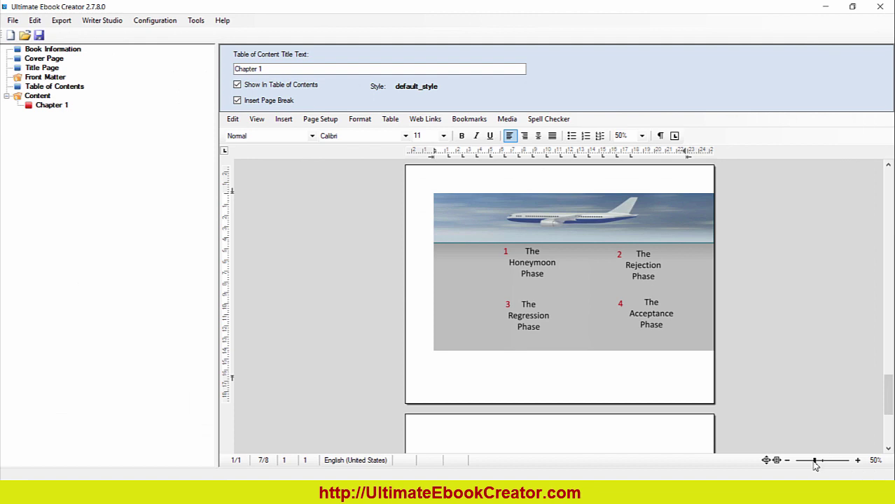
Step: Select all of Chapter 1's content and centre the inserted slide images on their pages
{"action": "left_click_drag", "start_coordinate": [815, 465], "coordinate": [805, 464]}
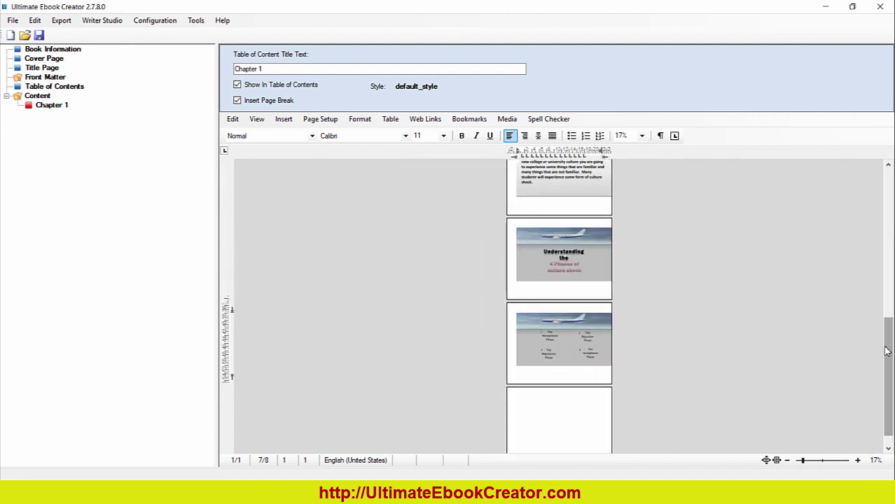
{"action": "left_click_drag", "start_coordinate": [886, 351], "coordinate": [870, 183]}
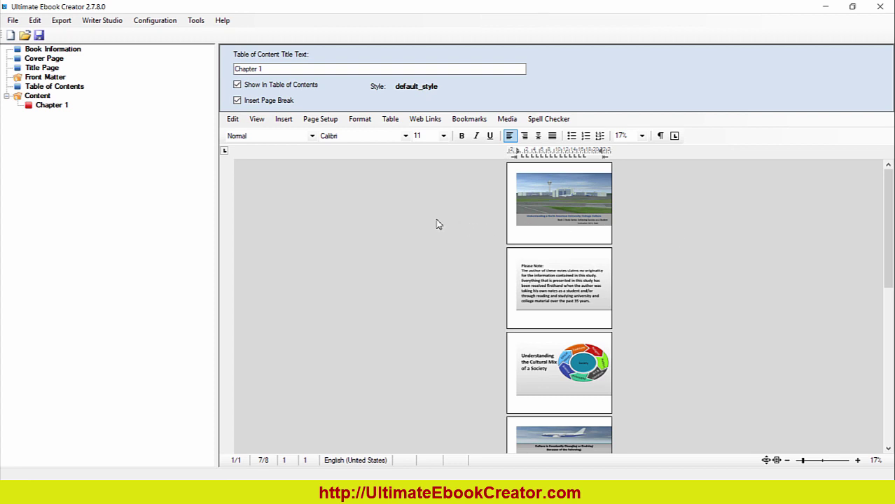
{"action": "left_click", "coordinate": [256, 119]}
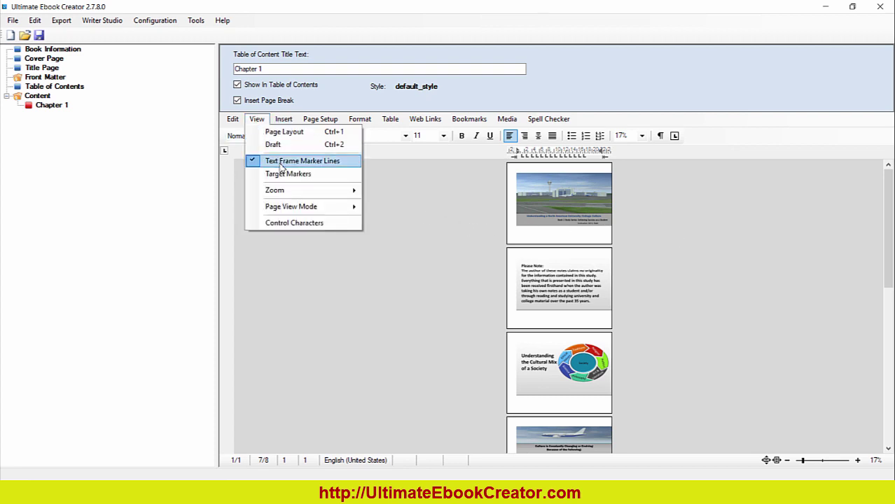
{"action": "mouse_move", "coordinate": [292, 124]}
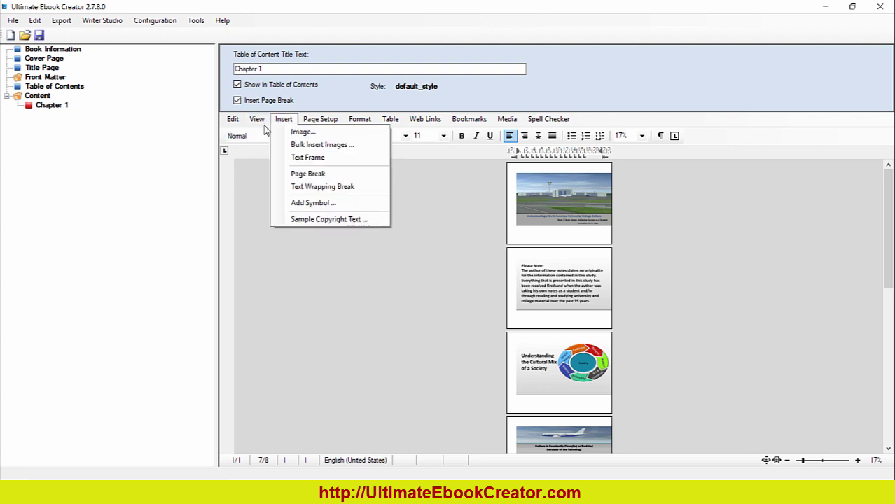
{"action": "mouse_move", "coordinate": [237, 127]}
{"action": "left_click", "coordinate": [269, 216]}
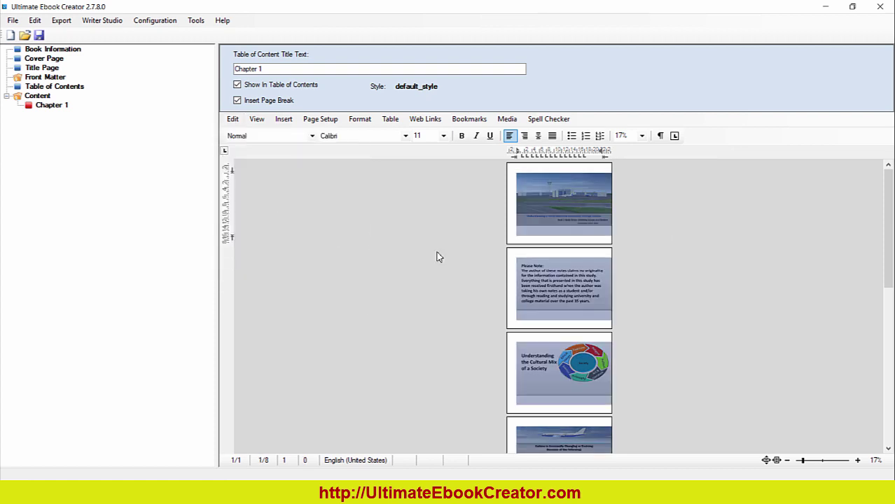
{"action": "left_click", "coordinate": [537, 136]}
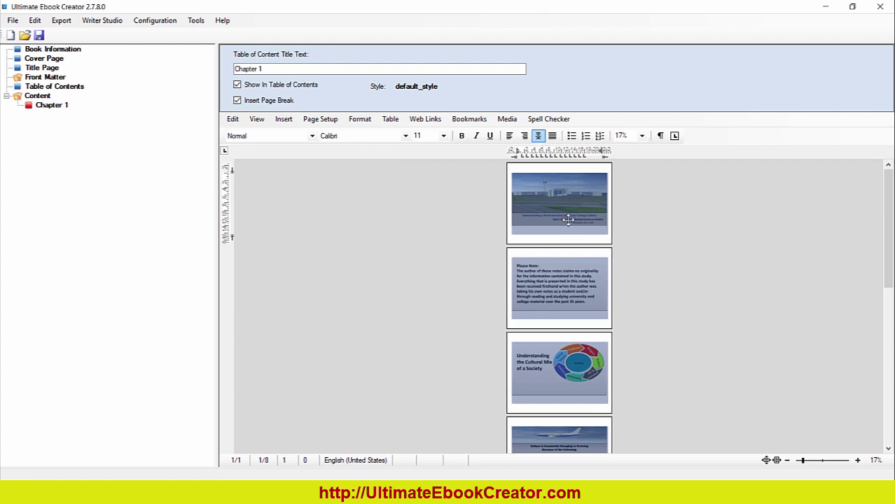
{"action": "left_click", "coordinate": [808, 269]}
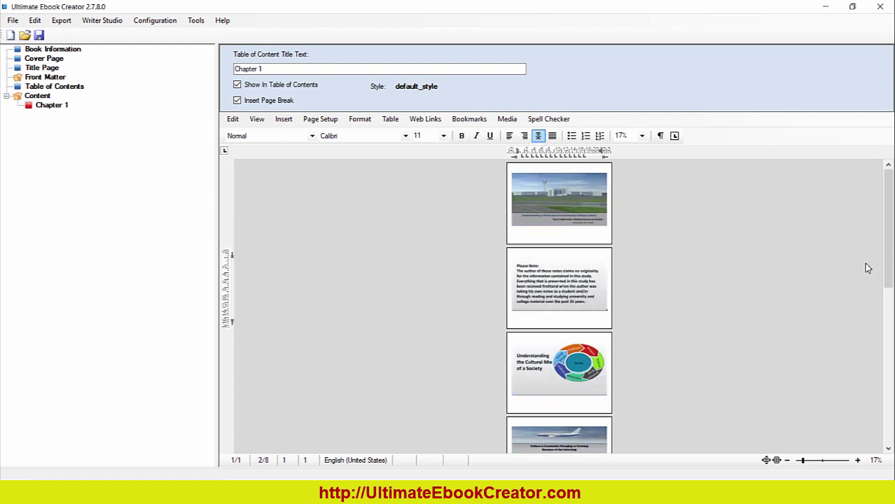
Step: Add a second chapter titled Chapter 2 with default_style under Content
{"action": "left_click", "coordinate": [45, 96]}
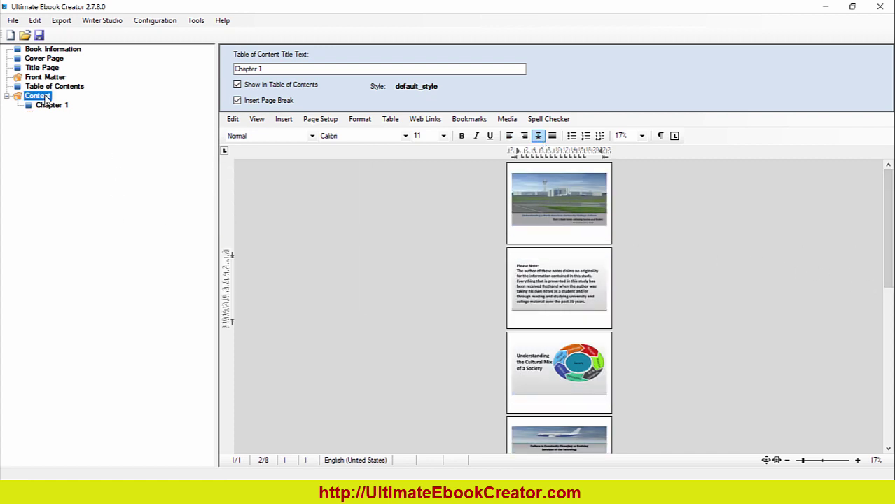
{"action": "right_click", "coordinate": [45, 97]}
{"action": "mouse_move", "coordinate": [91, 104]}
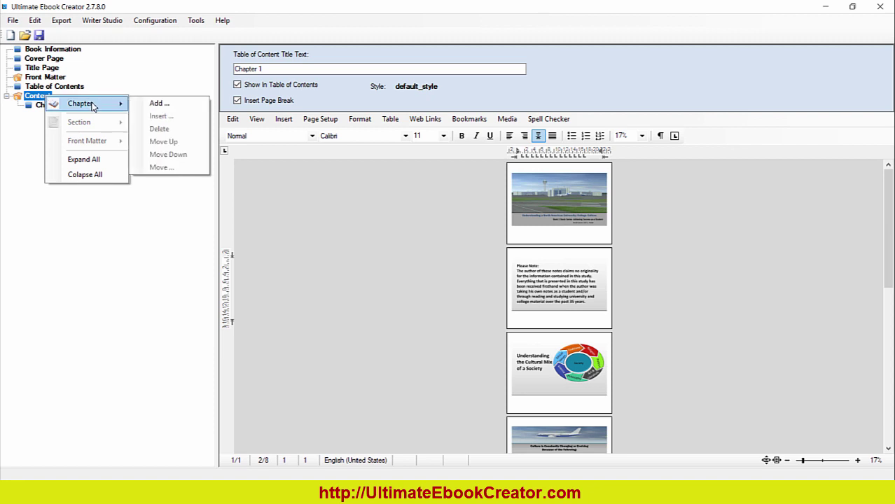
{"action": "left_click", "coordinate": [168, 102]}
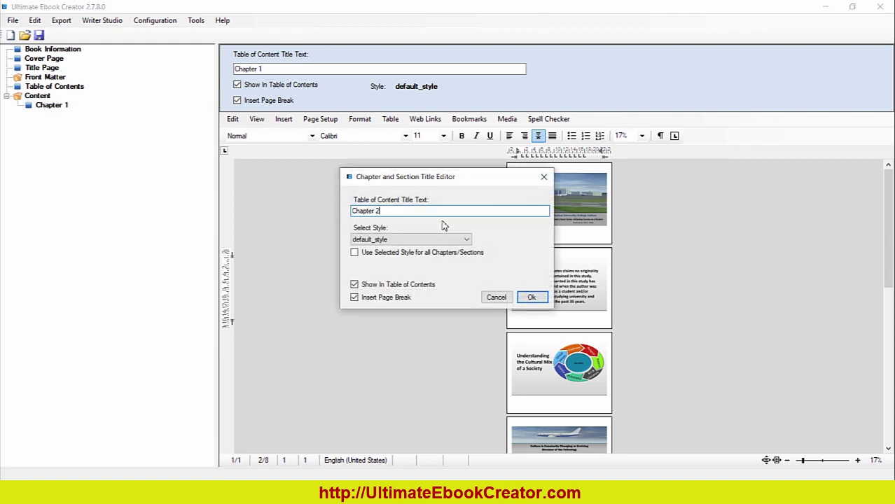
{"action": "left_click", "coordinate": [532, 298]}
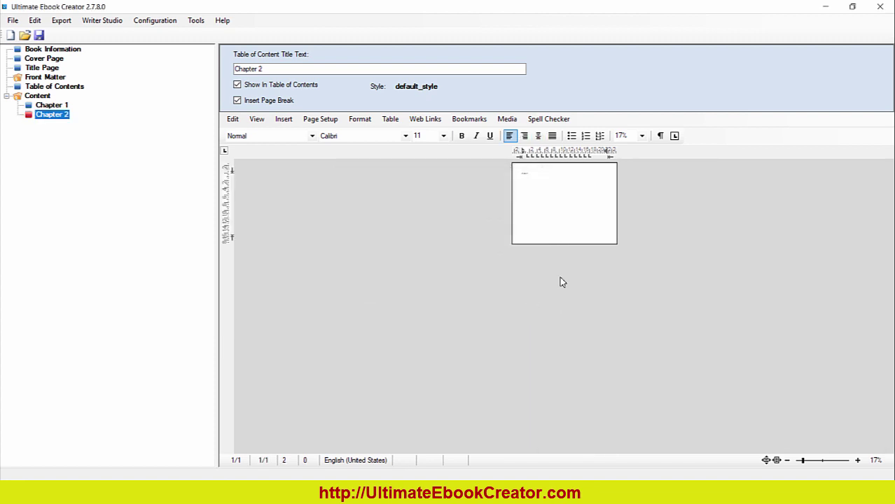
Step: Clear Chapter 2's placeholder heading and bulk insert page_8.jpg through page_20.jpg from the ConvertedPages folder
{"action": "left_click", "coordinate": [549, 176]}
{"action": "left_click", "coordinate": [283, 119]}
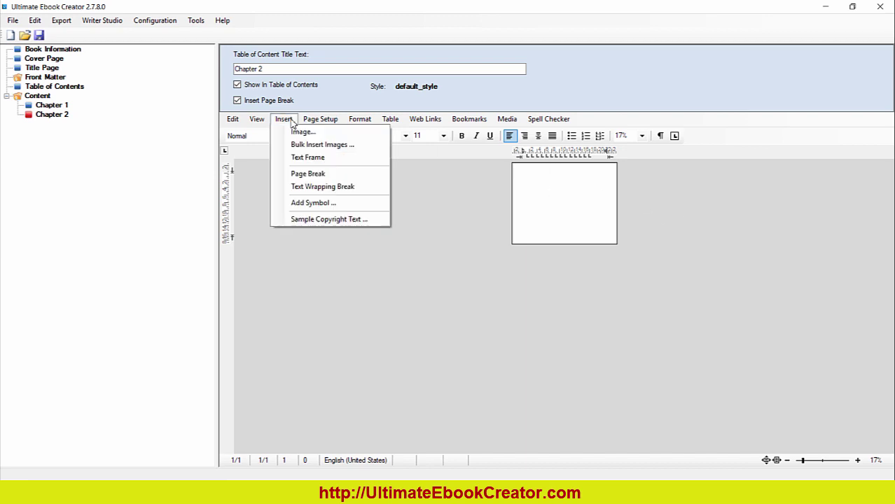
{"action": "left_click", "coordinate": [332, 146]}
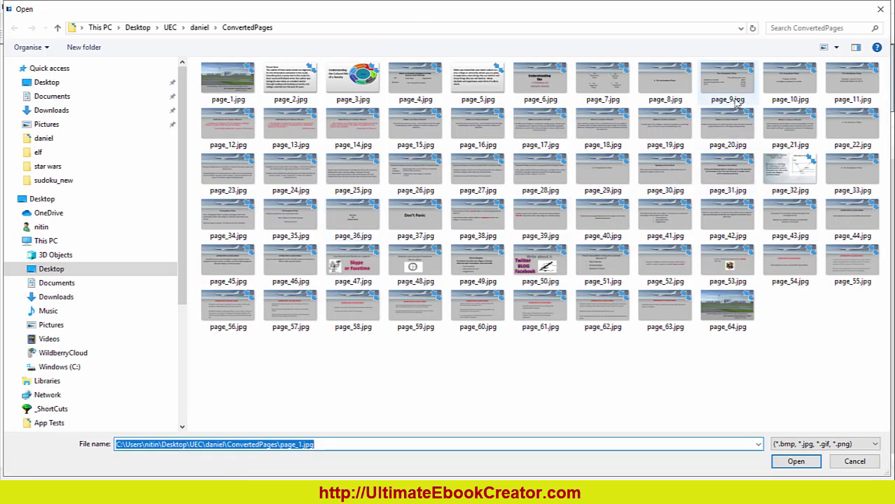
{"action": "left_click", "coordinate": [664, 82]}
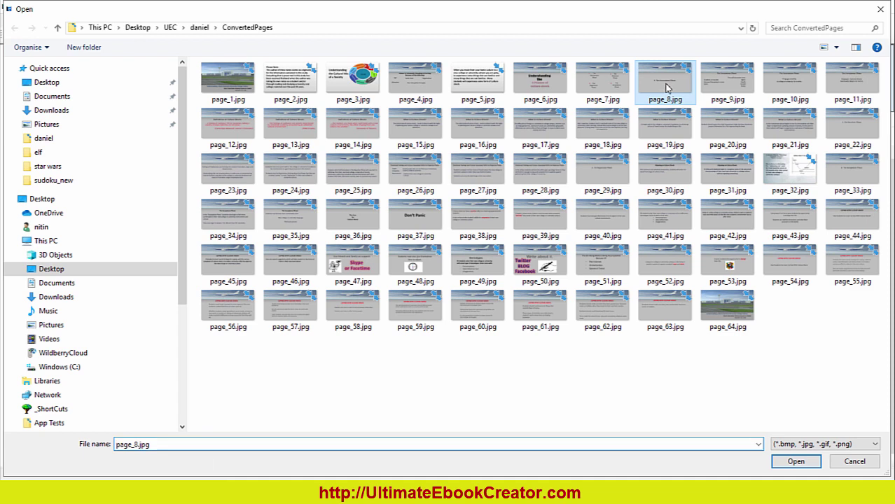
{"action": "left_click", "coordinate": [728, 133], "text": "shift"}
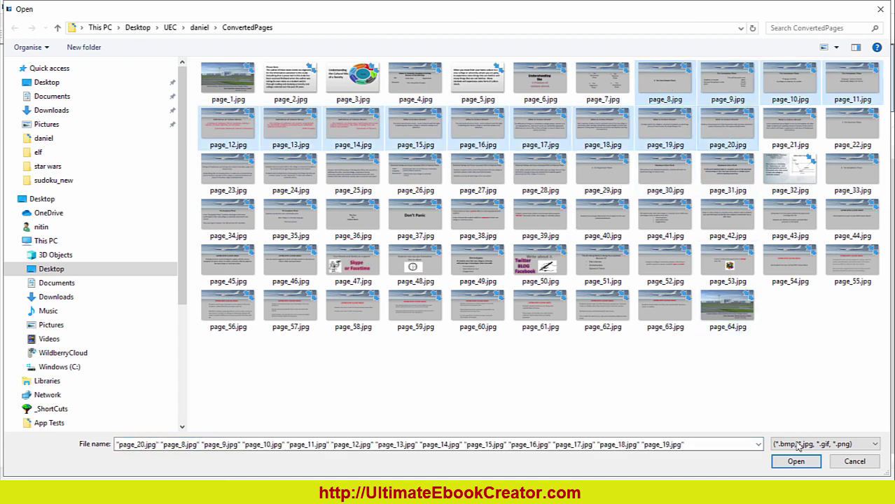
{"action": "left_click", "coordinate": [797, 463]}
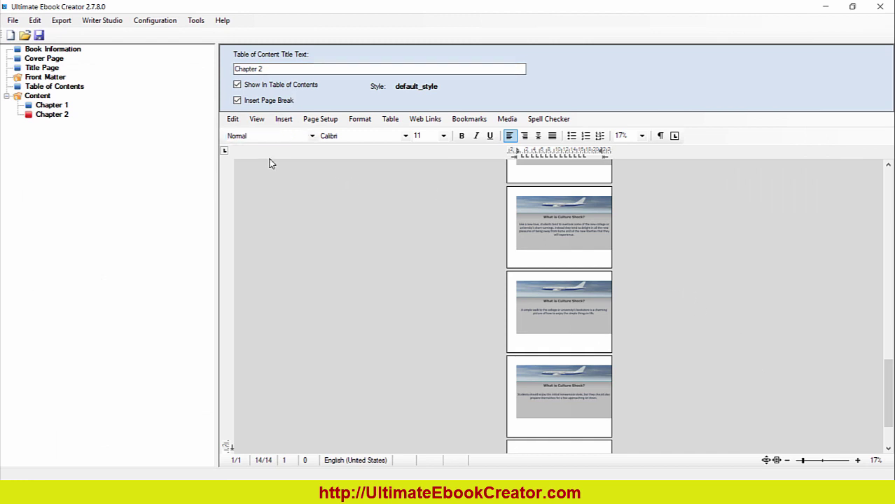
Step: Select all of Chapter 2's content and centre its slide images
{"action": "left_click", "coordinate": [233, 119]}
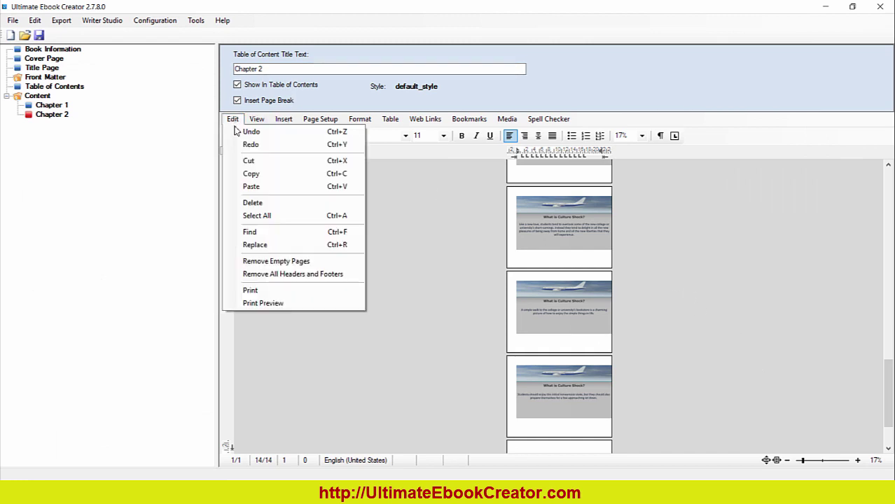
{"action": "left_click", "coordinate": [289, 220]}
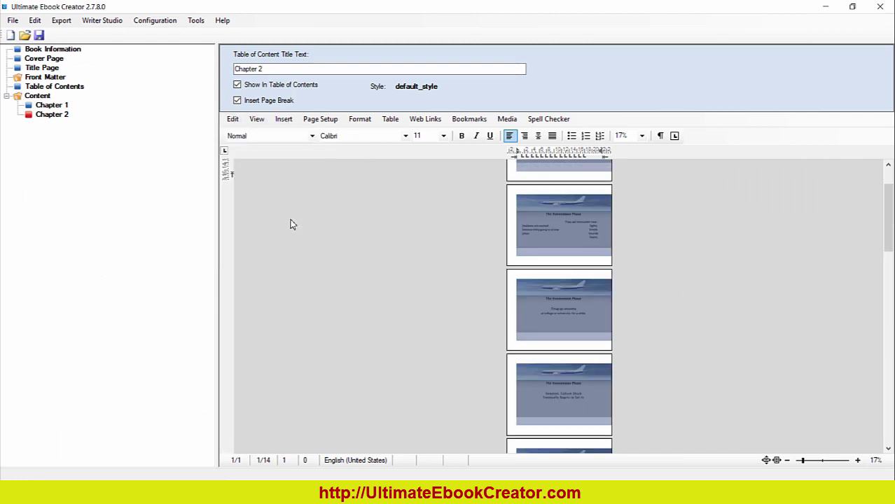
{"action": "left_click", "coordinate": [538, 136]}
{"action": "left_click", "coordinate": [746, 269]}
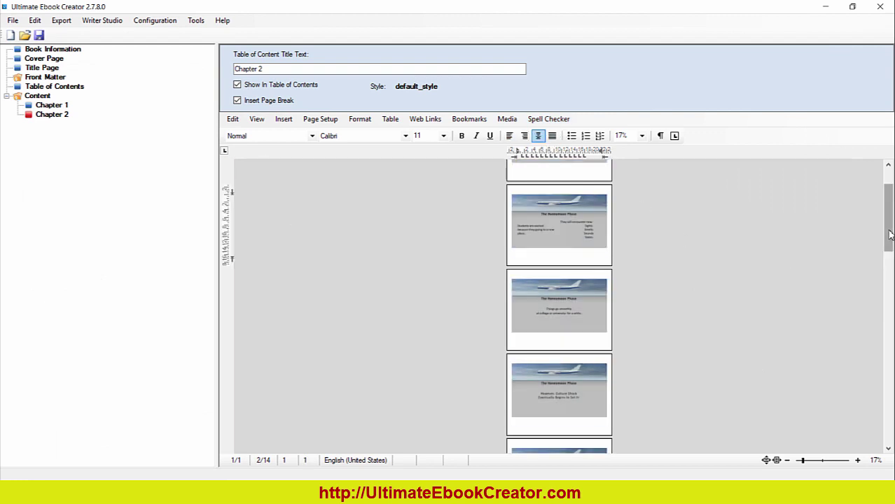
Step: Delete the blank page at the end of Chapter 2 and return to the chapter's first slide
{"action": "left_click_drag", "start_coordinate": [886, 234], "coordinate": [886, 434]}
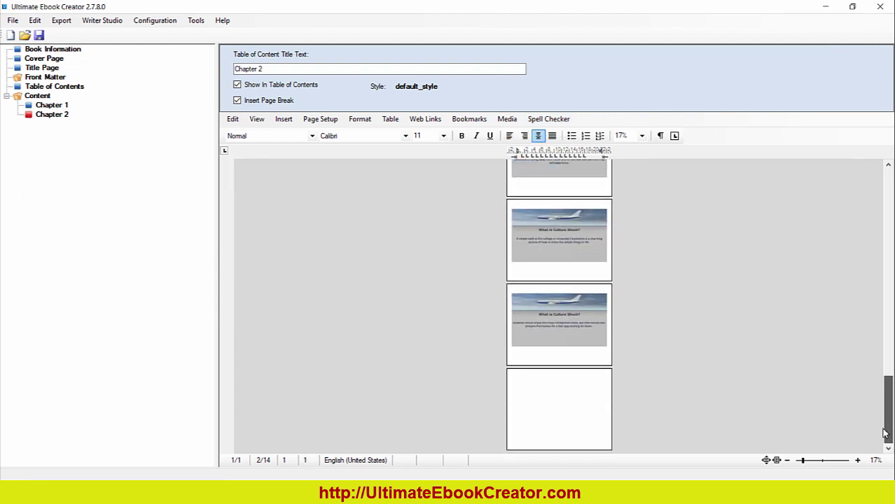
{"action": "left_click", "coordinate": [600, 395]}
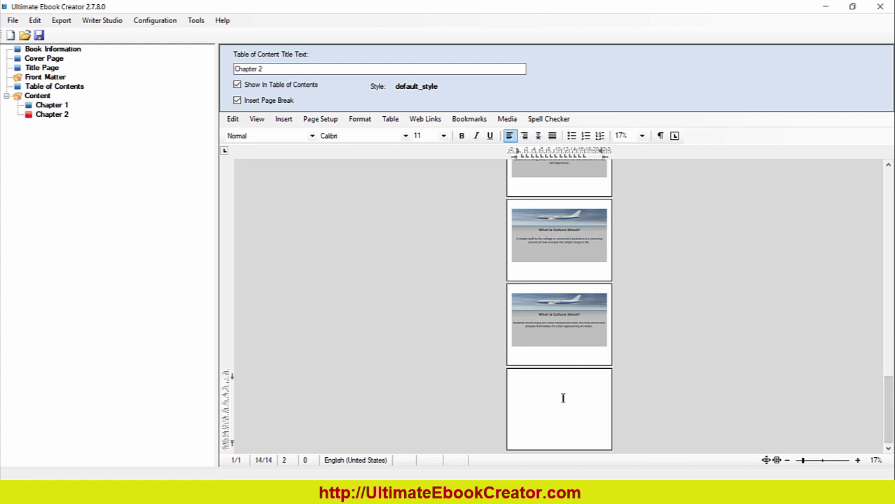
{"action": "key", "text": "ctrl+e"}
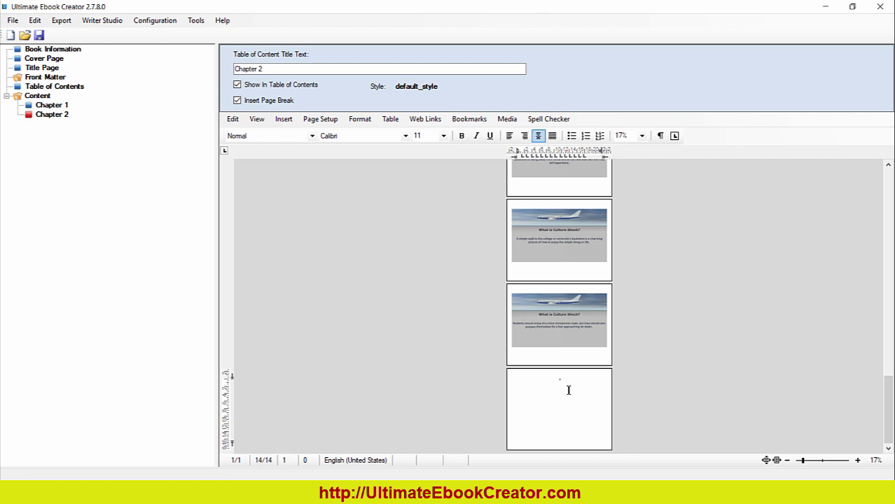
{"action": "key", "text": "BackSpace"}
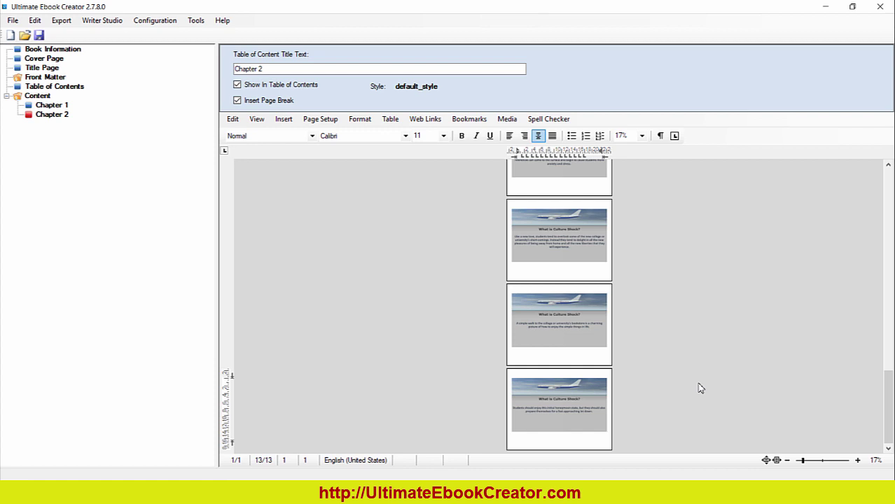
{"action": "left_click_drag", "start_coordinate": [888, 406], "coordinate": [888, 206]}
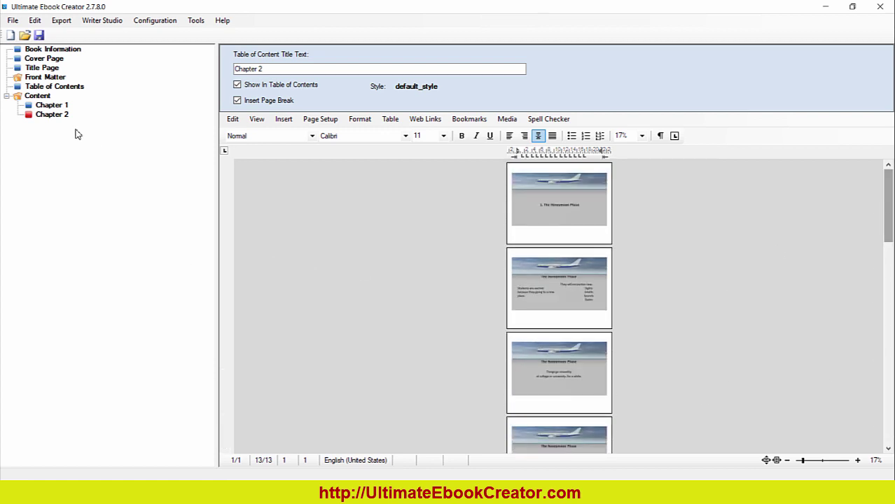